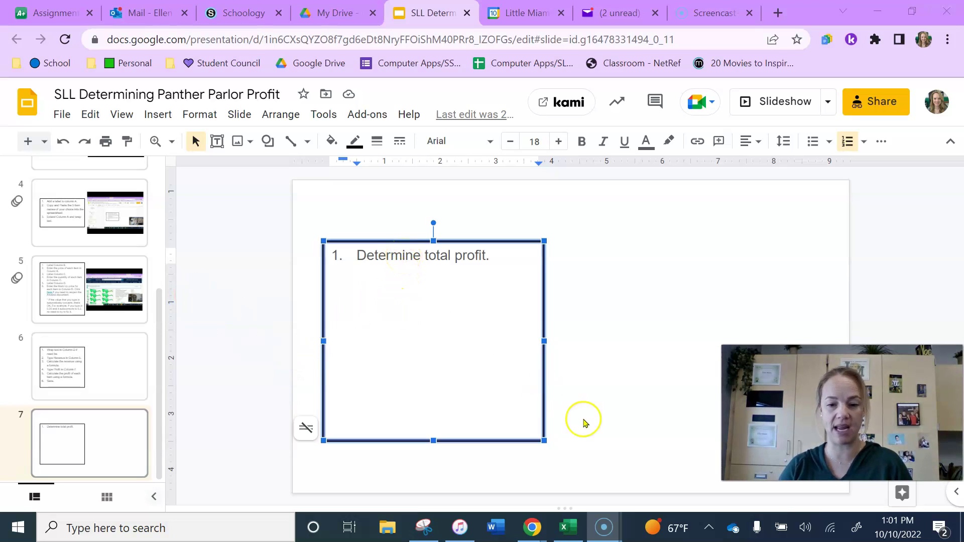
# - Switch to the Panther Parlor Profit workbook in Excel and select cell F7 below the Profit values
pyautogui.click(565, 527)
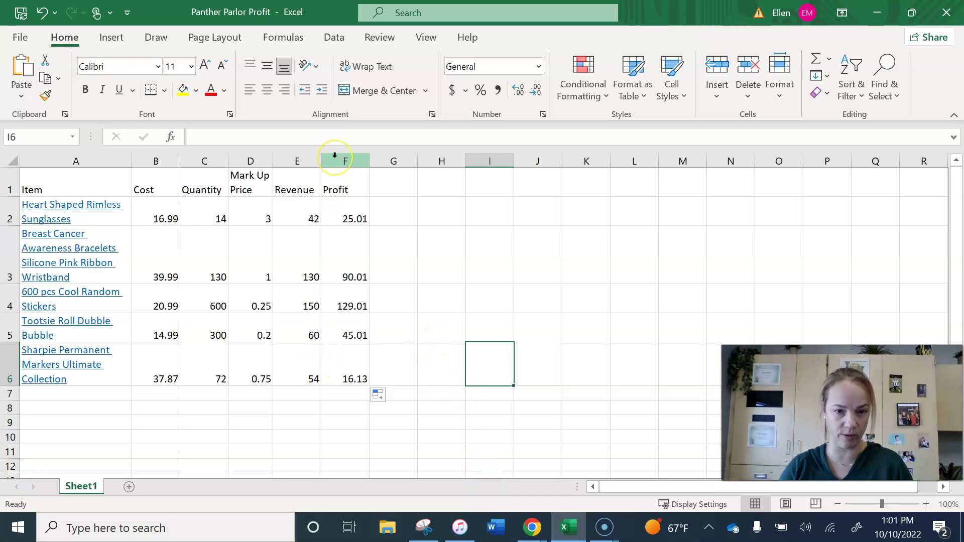
pyautogui.click(346, 394)
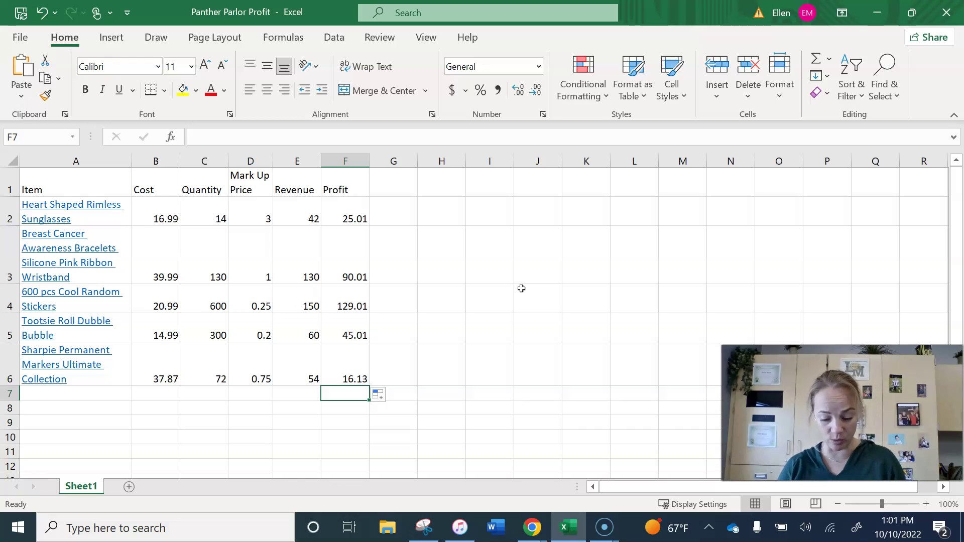
pyautogui.write('=')
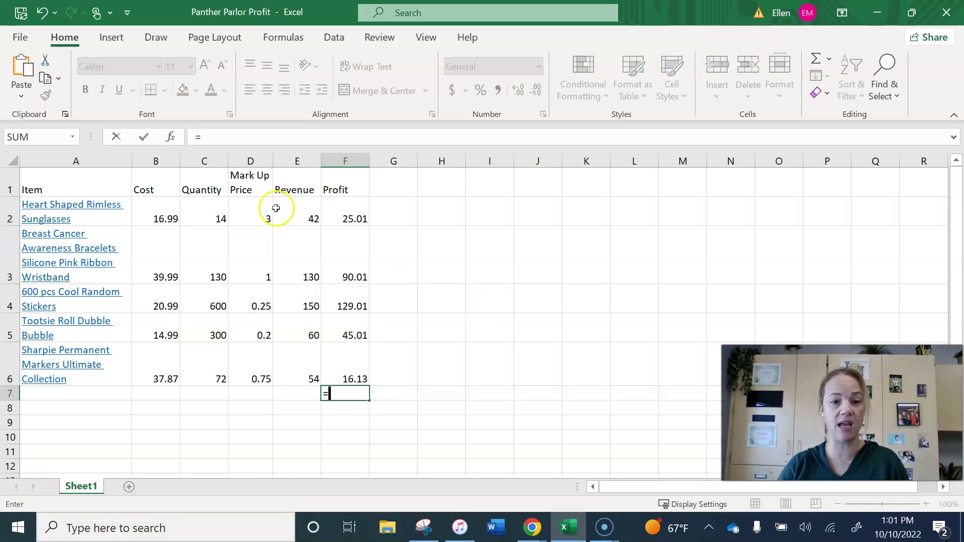
pyautogui.click(356, 217)
pyautogui.write('+')
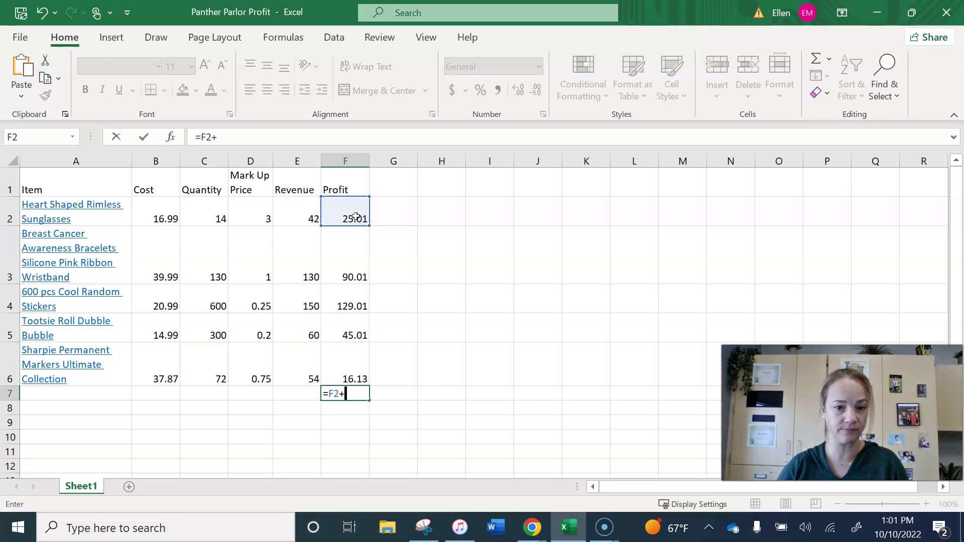
pyautogui.click(351, 268)
pyautogui.write('+')
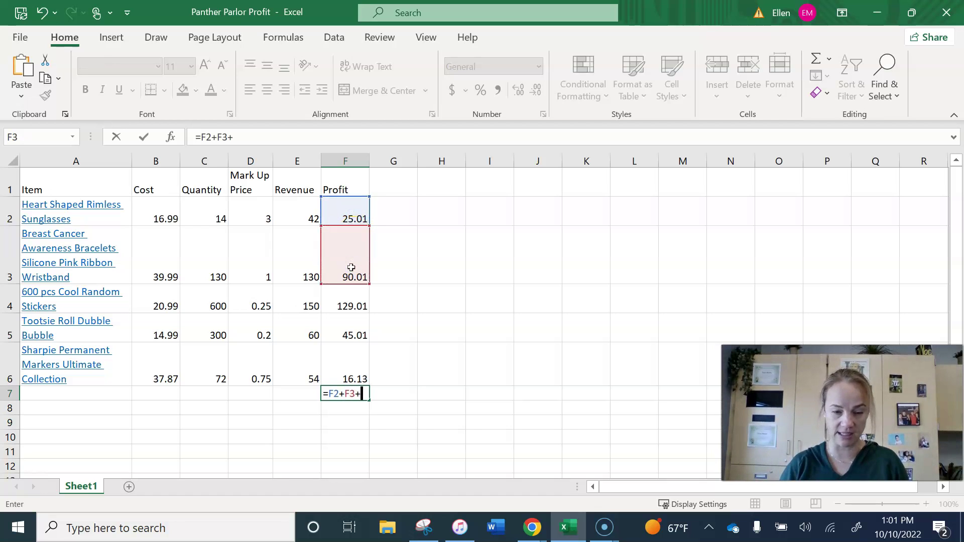
pyautogui.click(349, 293)
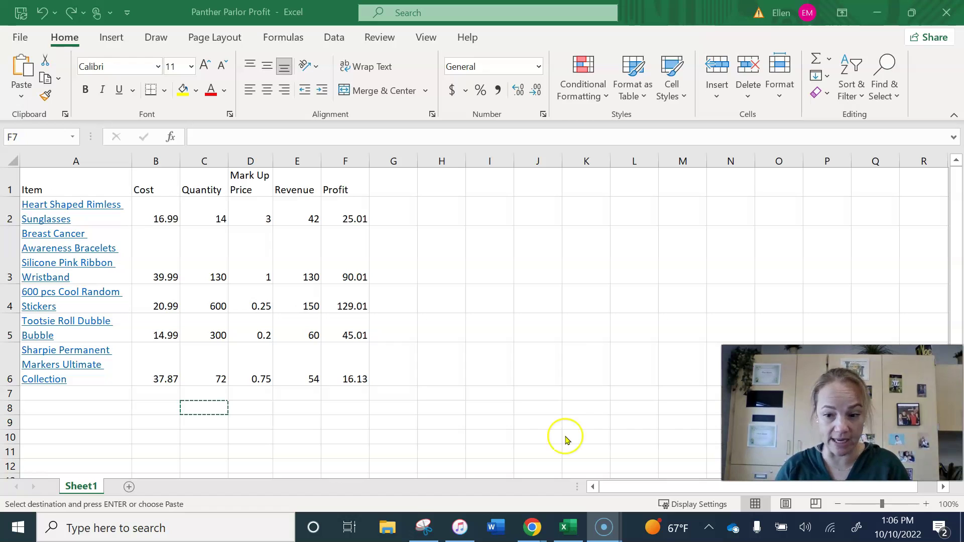
# - Total the Profit column in cell F7 with the Sum function over F2:F6
pyautogui.click(353, 395)
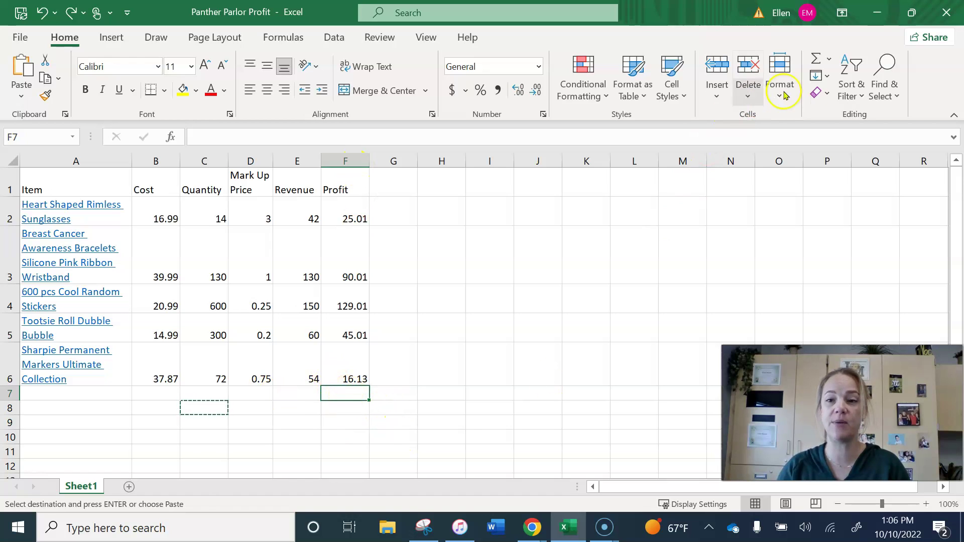
pyautogui.click(830, 61)
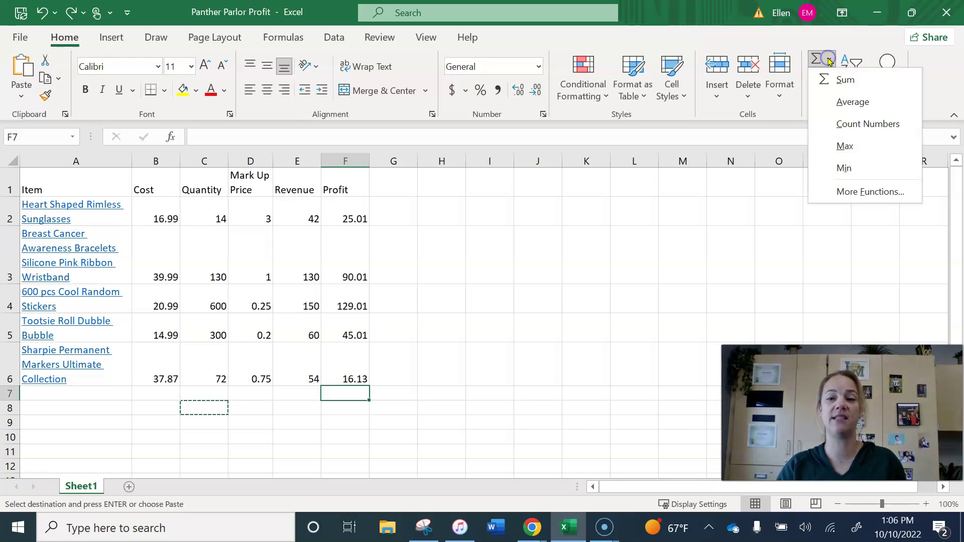
pyautogui.click(844, 80)
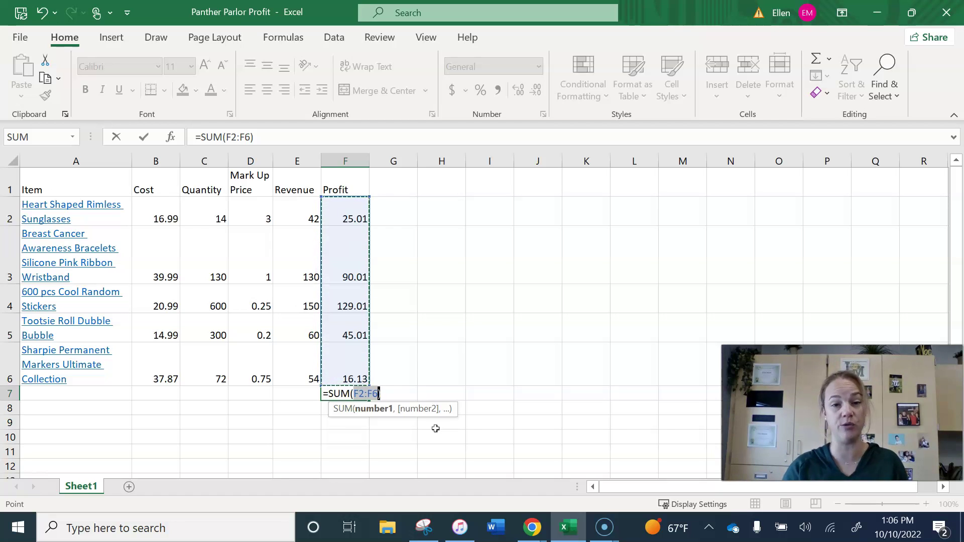
pyautogui.click(381, 390)
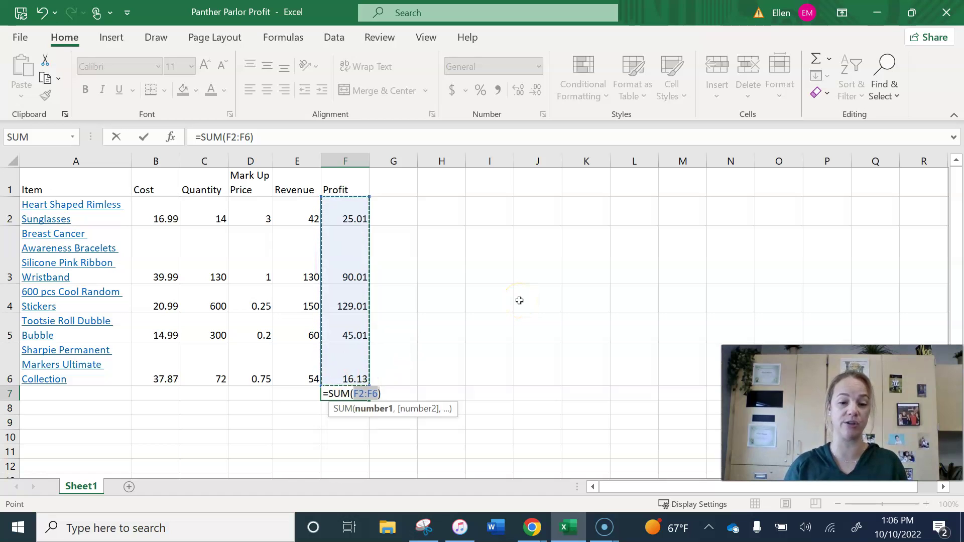
pyautogui.press('Return')
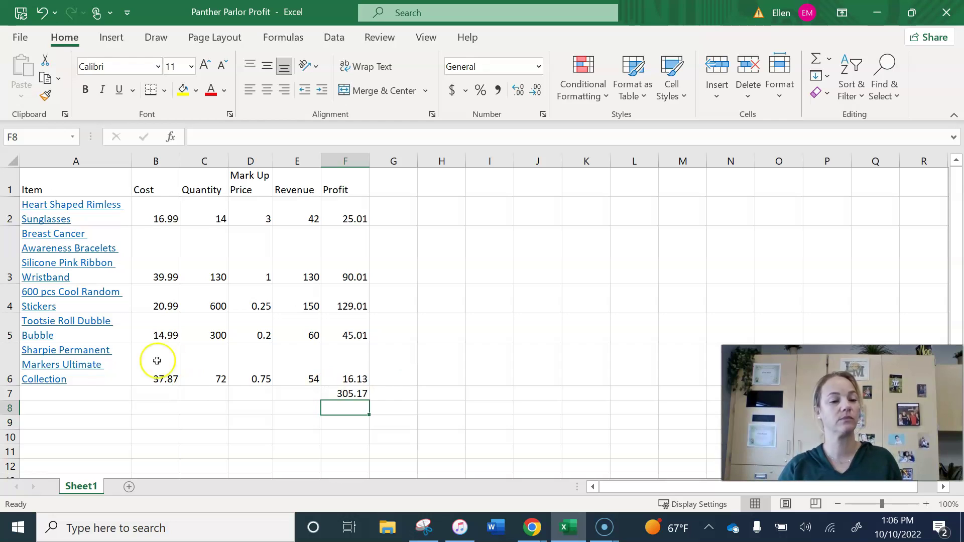
pyautogui.click(23, 504)
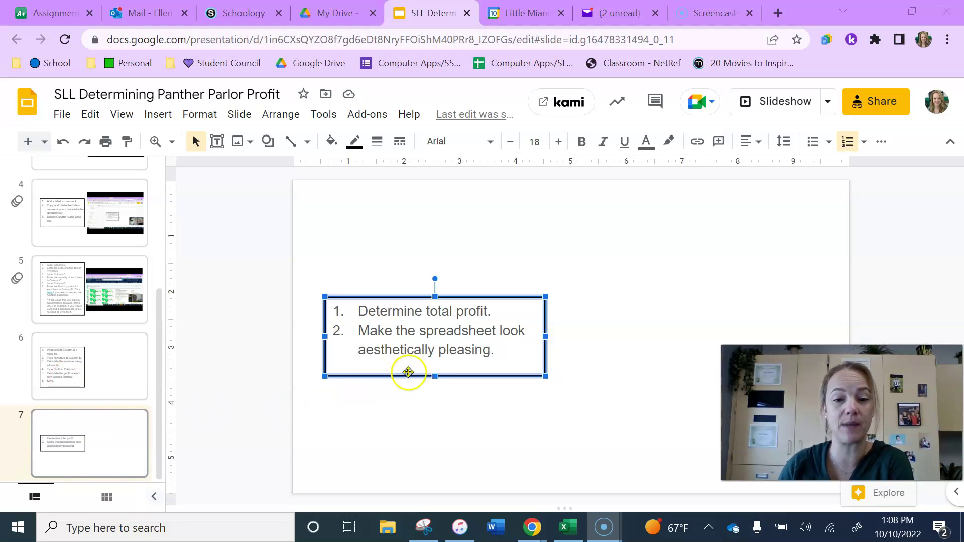
# - Return to the Excel workbook and insert a blank row above the column headings
pyautogui.click(568, 527)
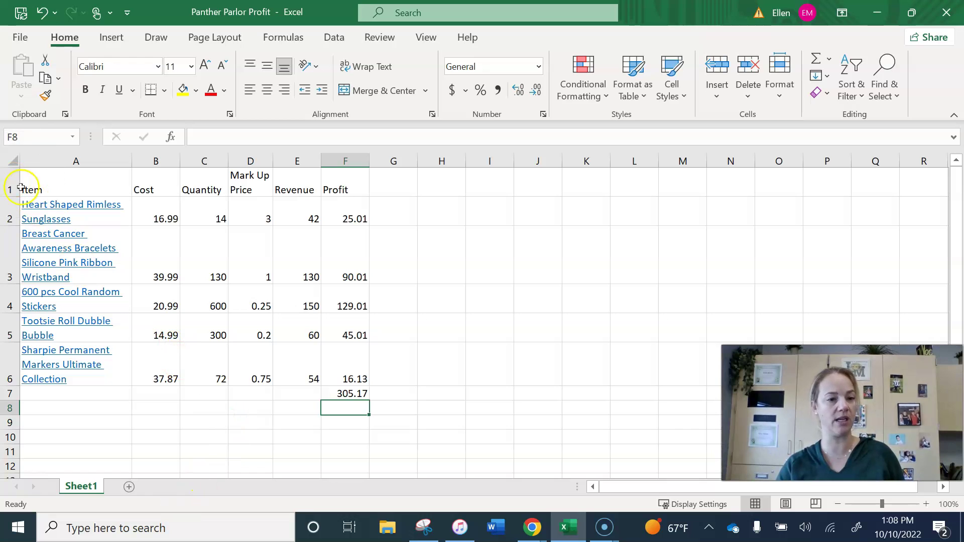
pyautogui.moveTo(10, 183); pyautogui.dragTo(10, 185)
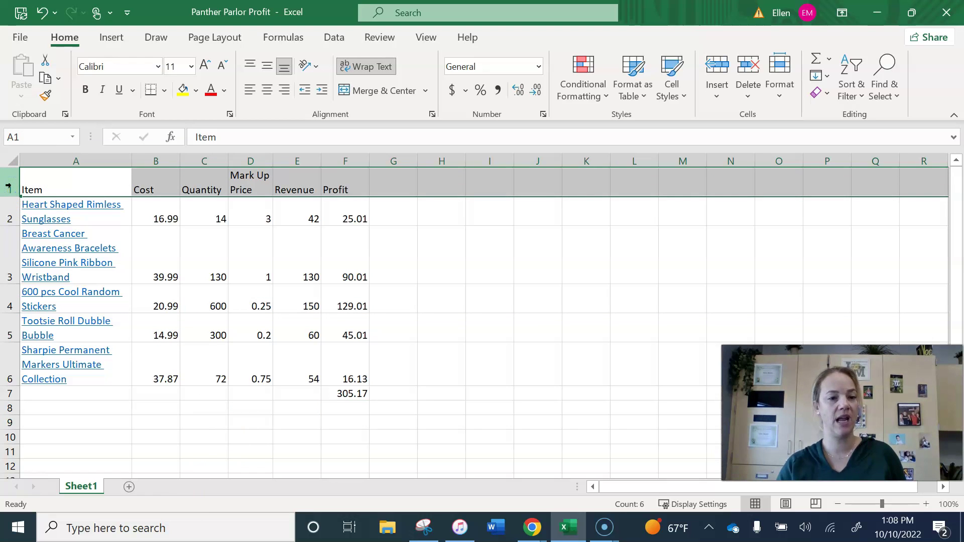
pyautogui.rightClick(10, 185)
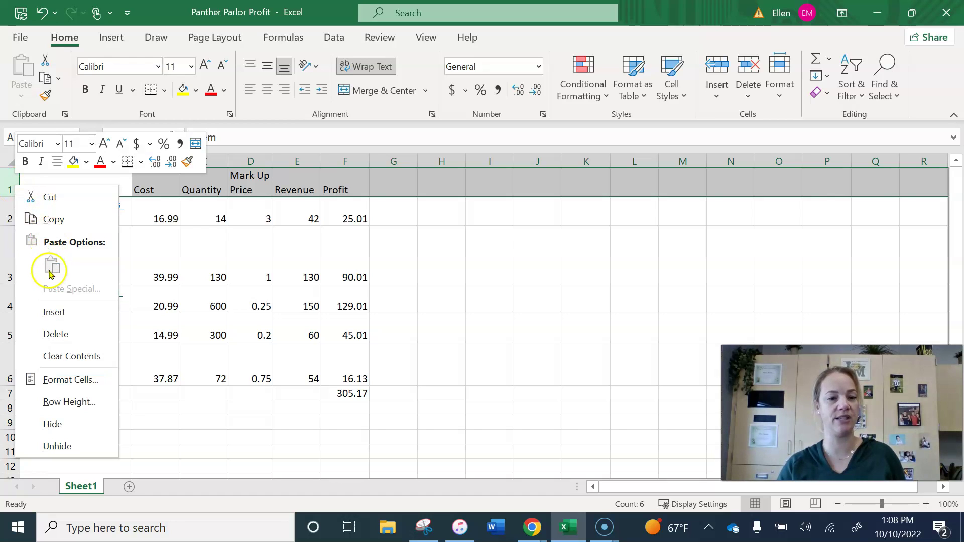
pyautogui.click(57, 313)
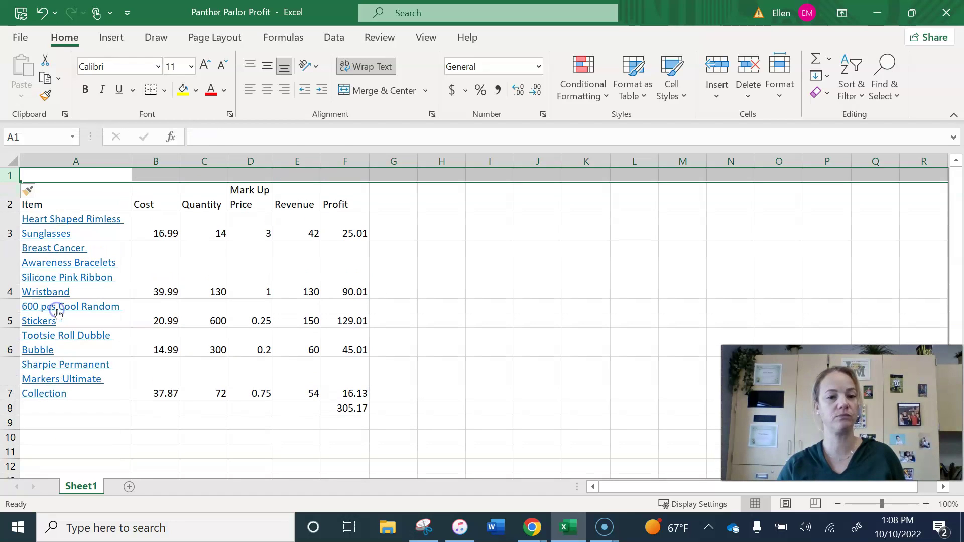
pyautogui.click(628, 312)
pyautogui.click(12, 174)
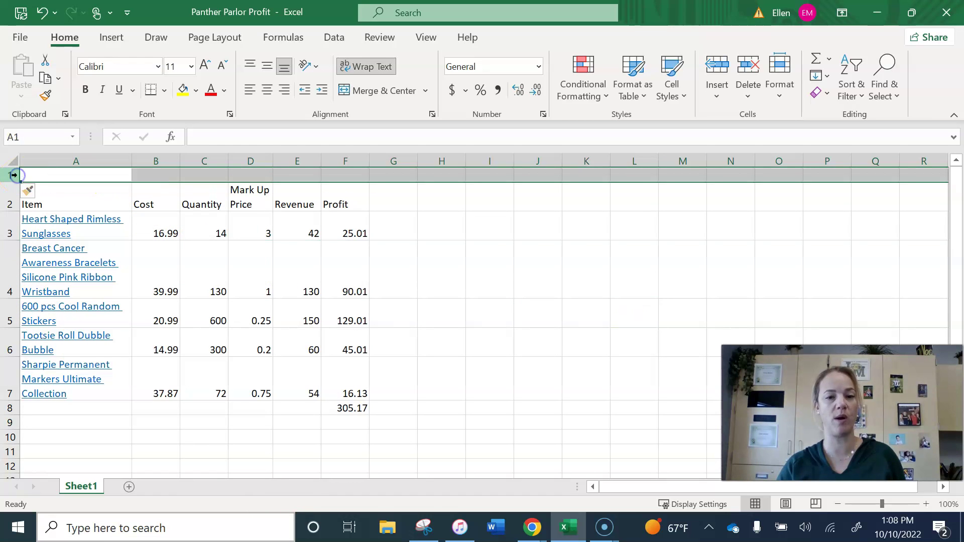
pyautogui.click(504, 343)
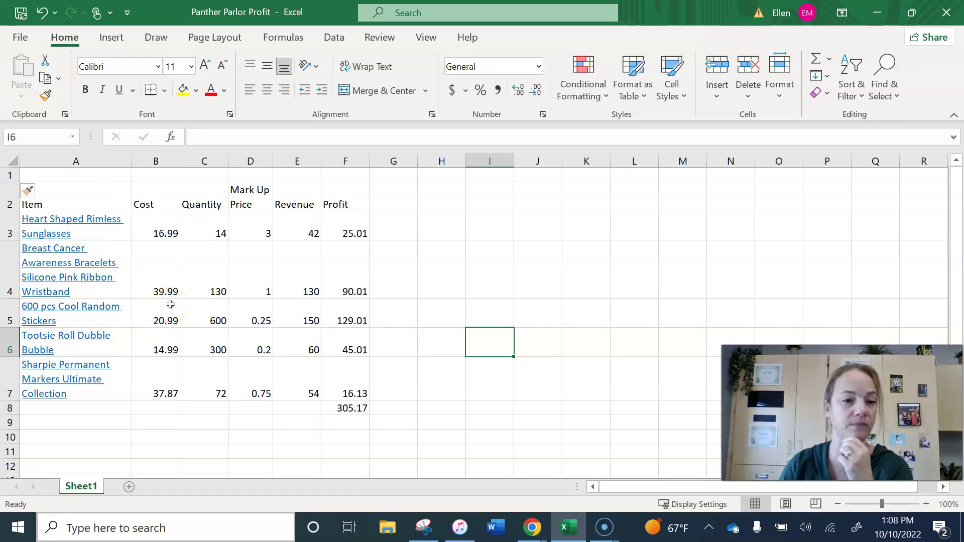
# - Merge and center cells A1 through F1 across the width of the table
pyautogui.click(76, 174)
pyautogui.moveTo(76, 175); pyautogui.dragTo(347, 167)
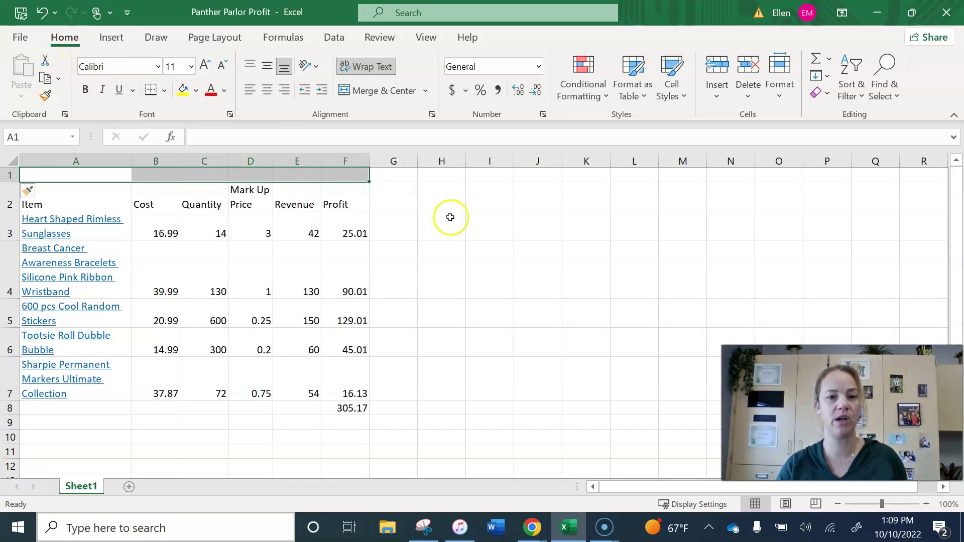
pyautogui.click(386, 94)
pyautogui.click(497, 274)
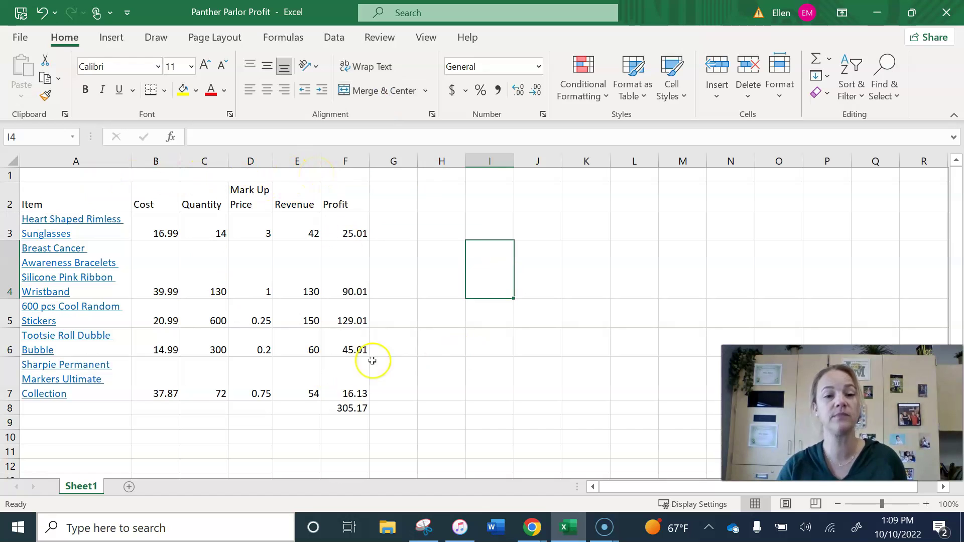
# - Enter the title "Panther Parlor Profit" in the merged cell above the column headings
pyautogui.click(238, 177)
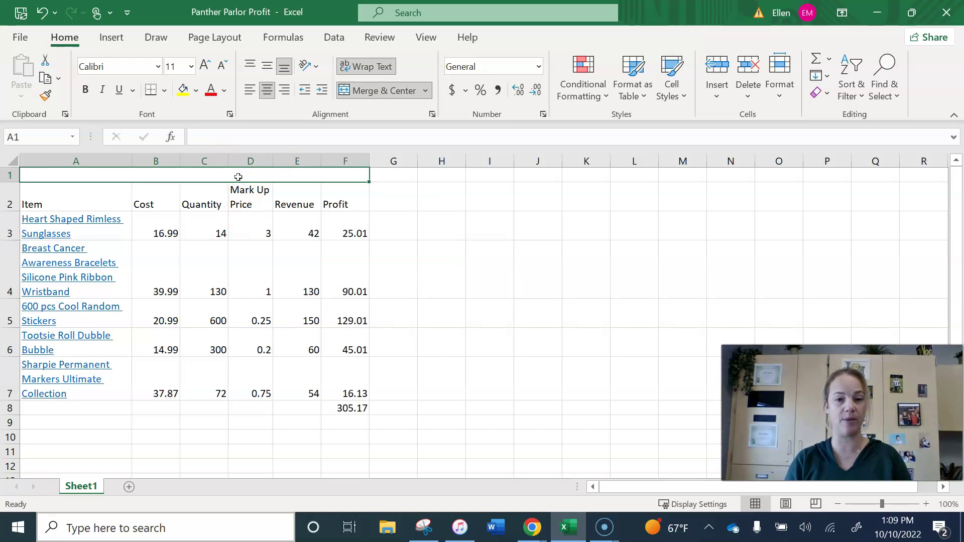
pyautogui.write('Panther Parlor P')
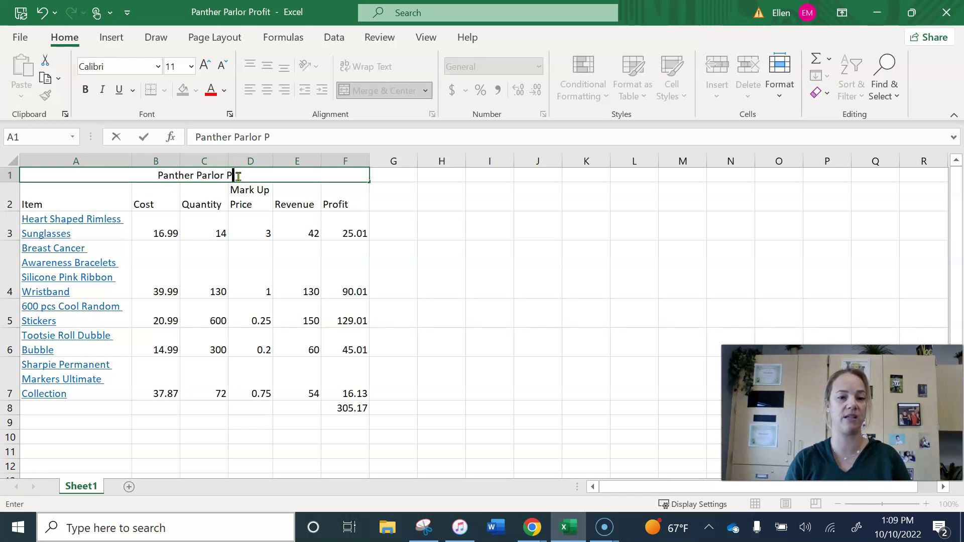
pyautogui.write('rofit')
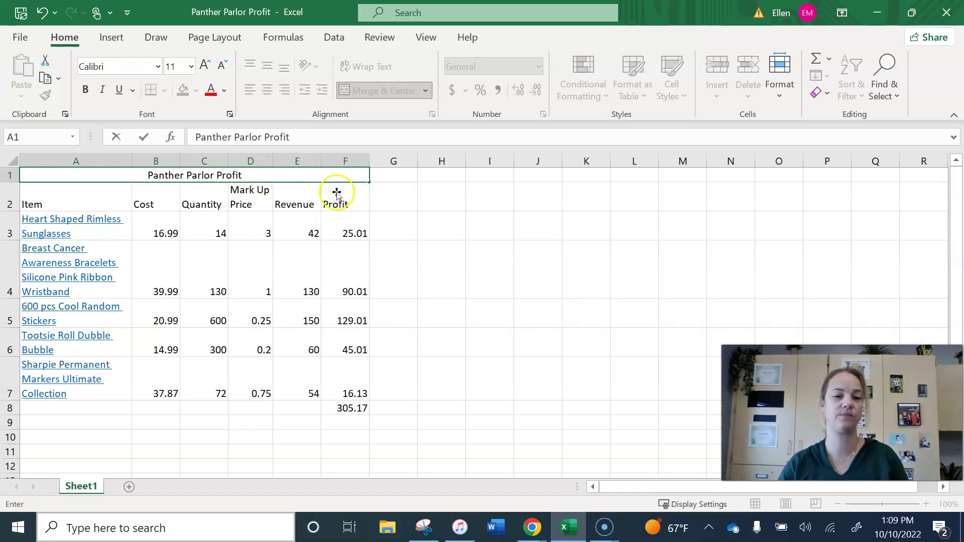
pyautogui.click(401, 225)
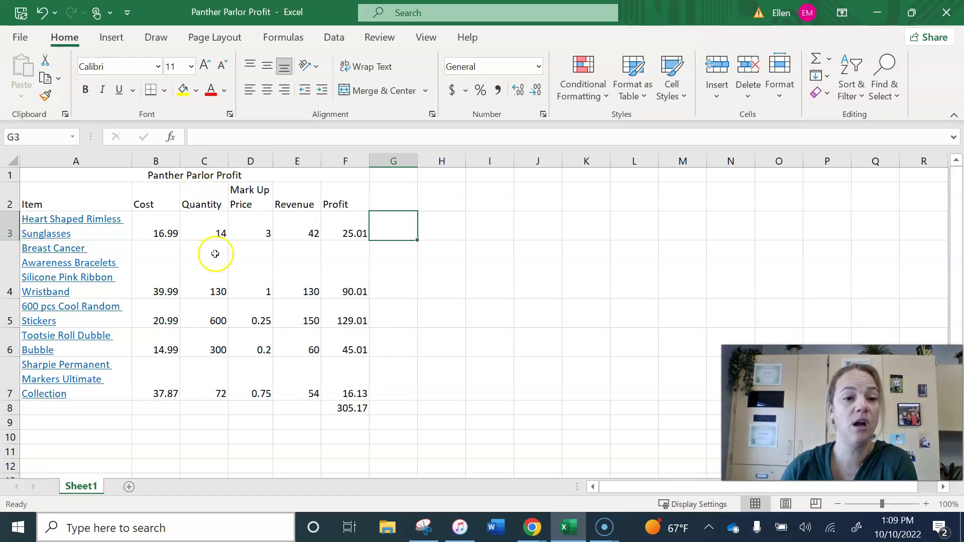
pyautogui.click(302, 175)
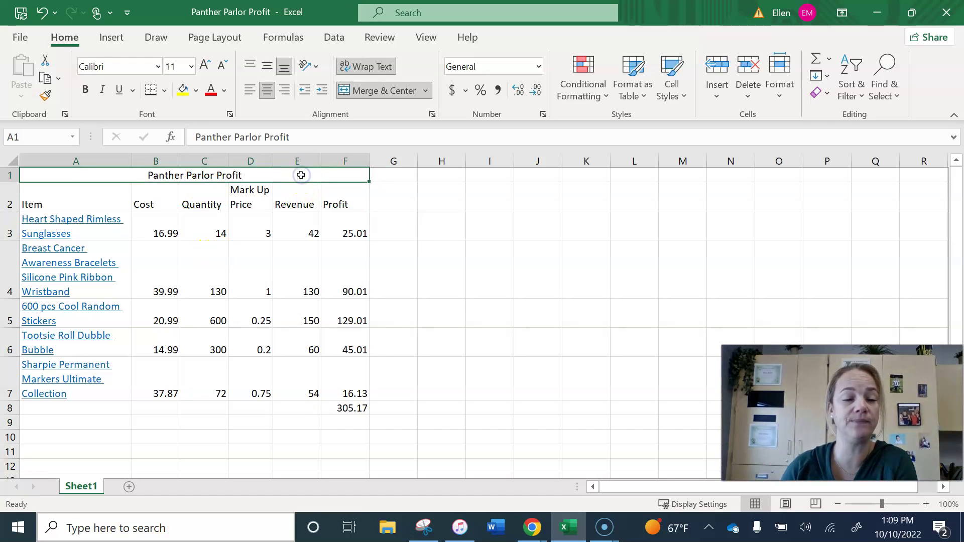
pyautogui.click(265, 97)
pyautogui.click(453, 220)
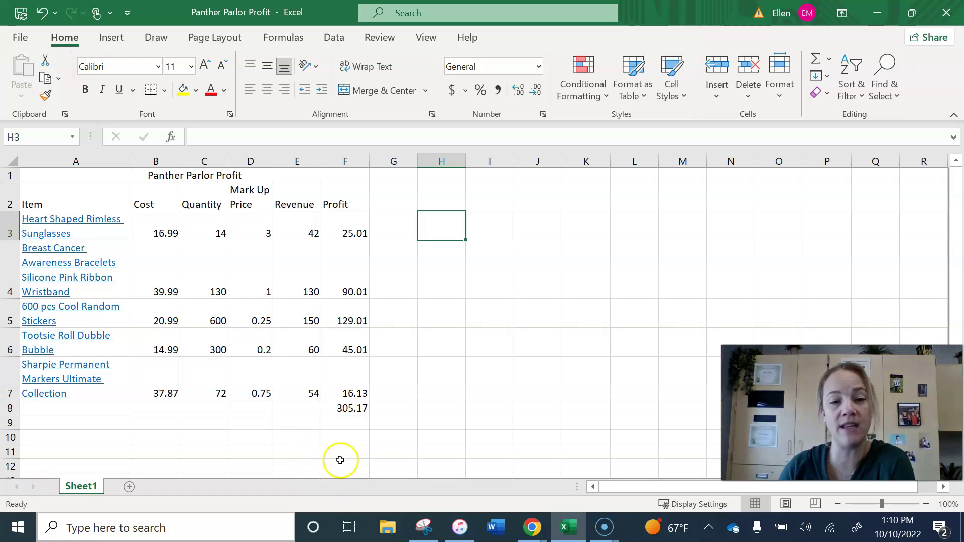
# - Center the column headings in row 2 horizontally
pyautogui.click(11, 195)
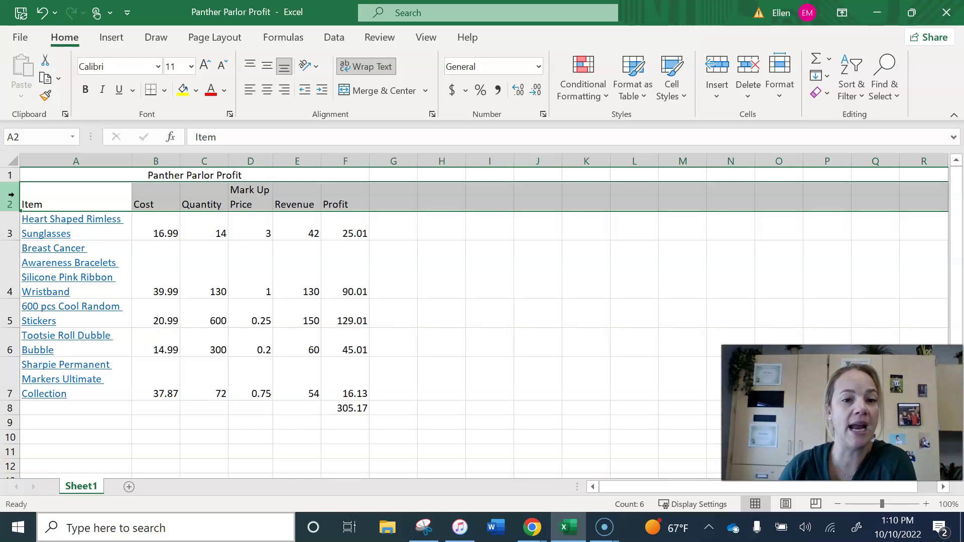
pyautogui.click(266, 91)
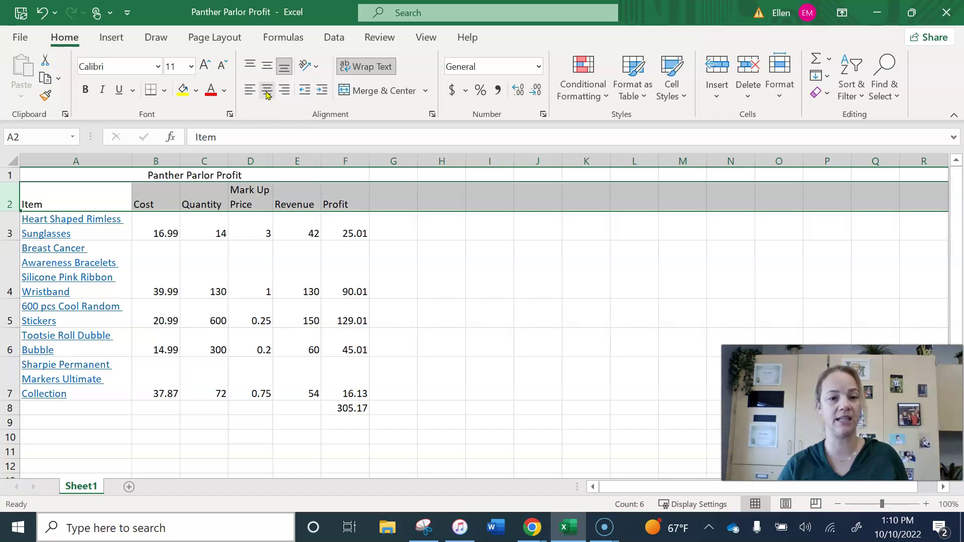
pyautogui.click(536, 278)
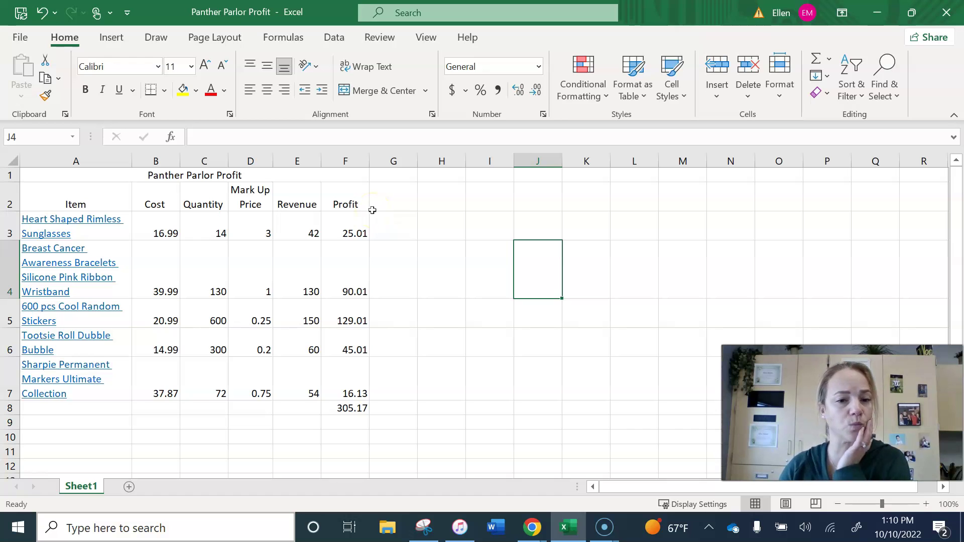
pyautogui.click(604, 528)
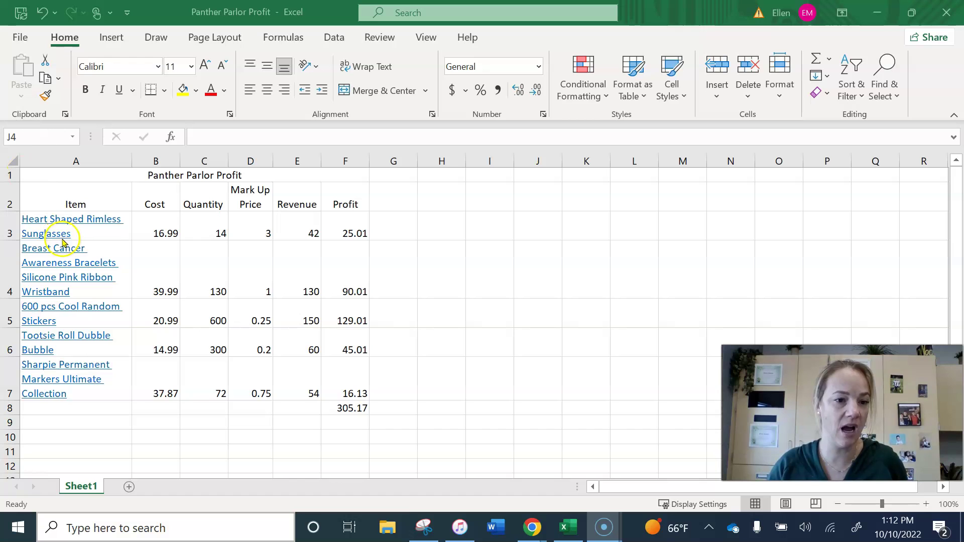
# - Select the entire worksheet and autofit all column widths to their contents
pyautogui.click(8, 161)
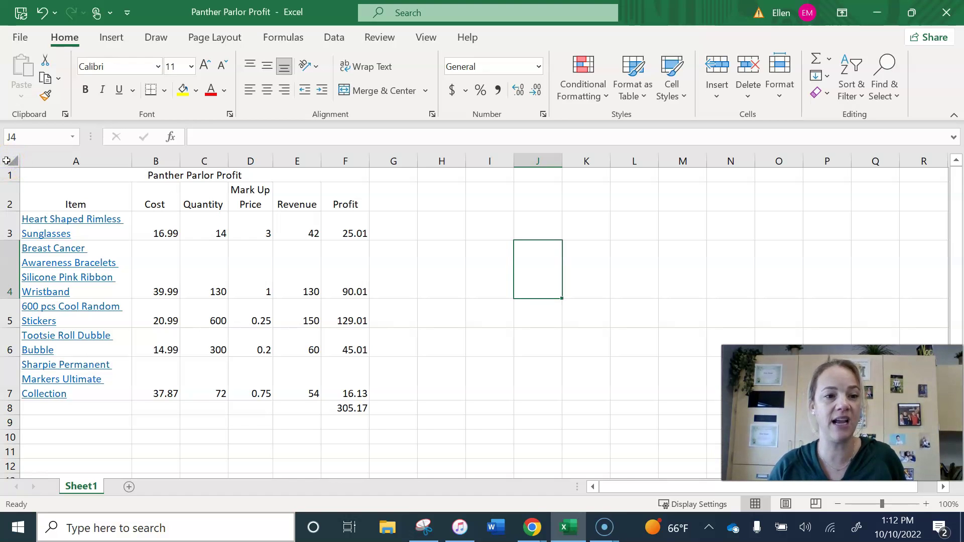
pyautogui.click(8, 161)
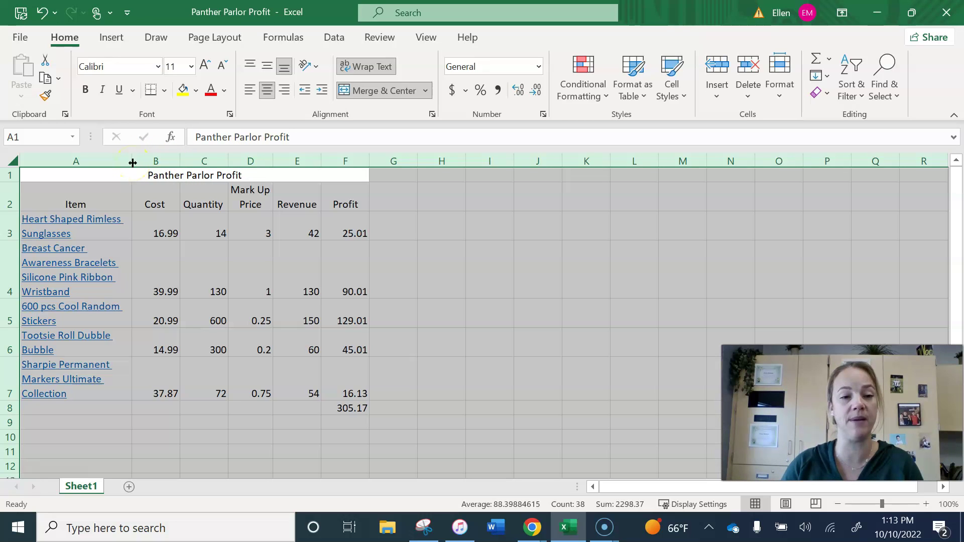
pyautogui.moveTo(132, 163); pyautogui.dragTo(133, 155)
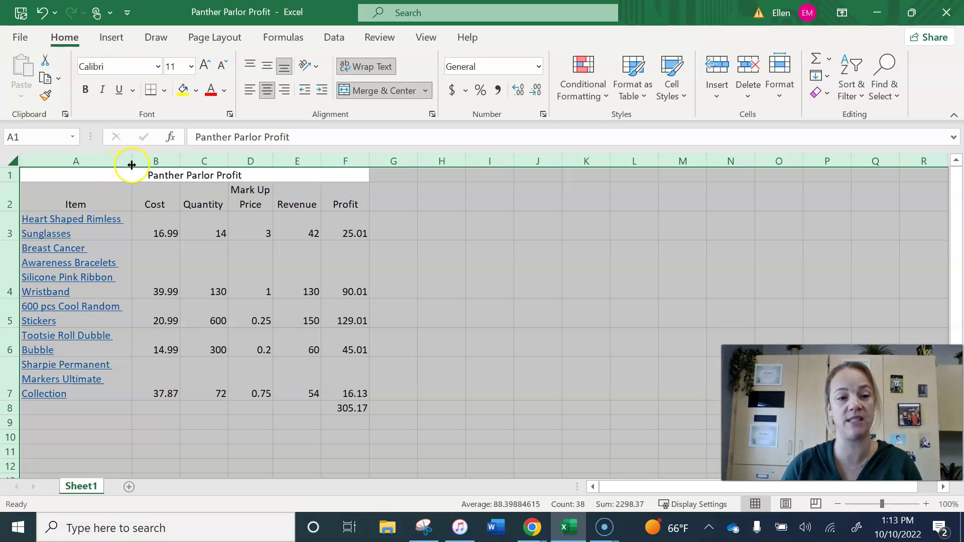
pyautogui.doubleClick(132, 166)
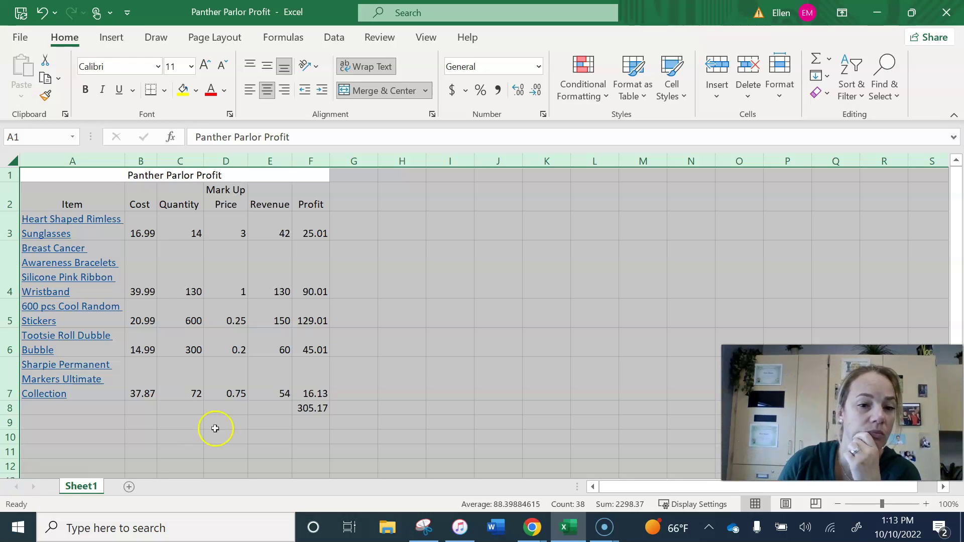
pyautogui.click(547, 476)
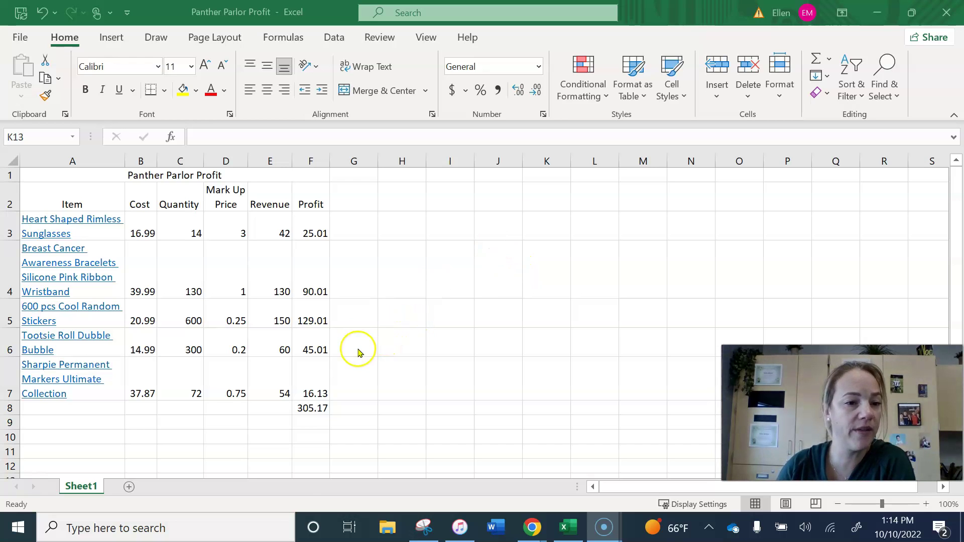
# - Increase the font size of the "Panther Parlor Profit" title in merged cell A1 to 22
pyautogui.click(202, 175)
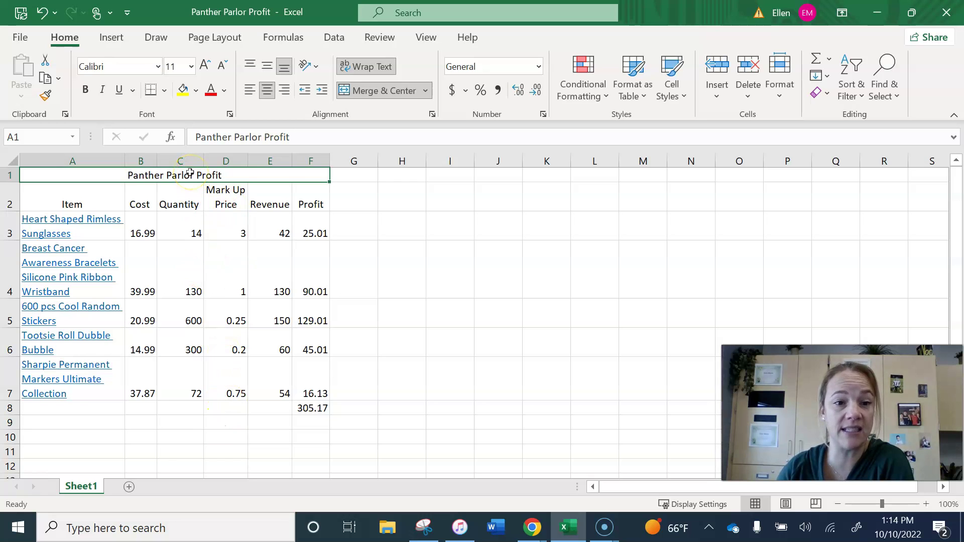
pyautogui.click(205, 66)
pyautogui.click(205, 66)
pyautogui.click(205, 67)
pyautogui.click(205, 66)
pyautogui.click(205, 66)
pyautogui.click(205, 66)
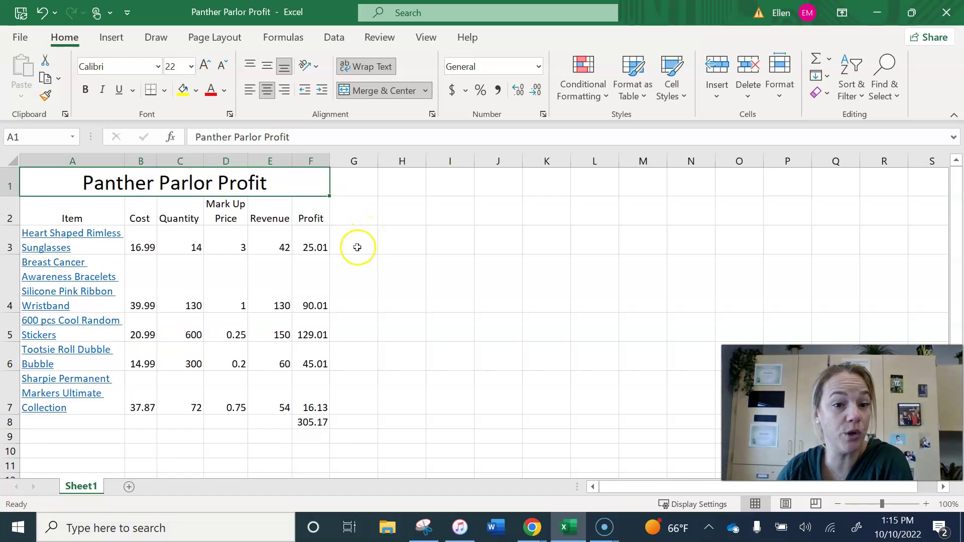
# - Fill the title cell's background with the light gold theme color
pyautogui.click(225, 90)
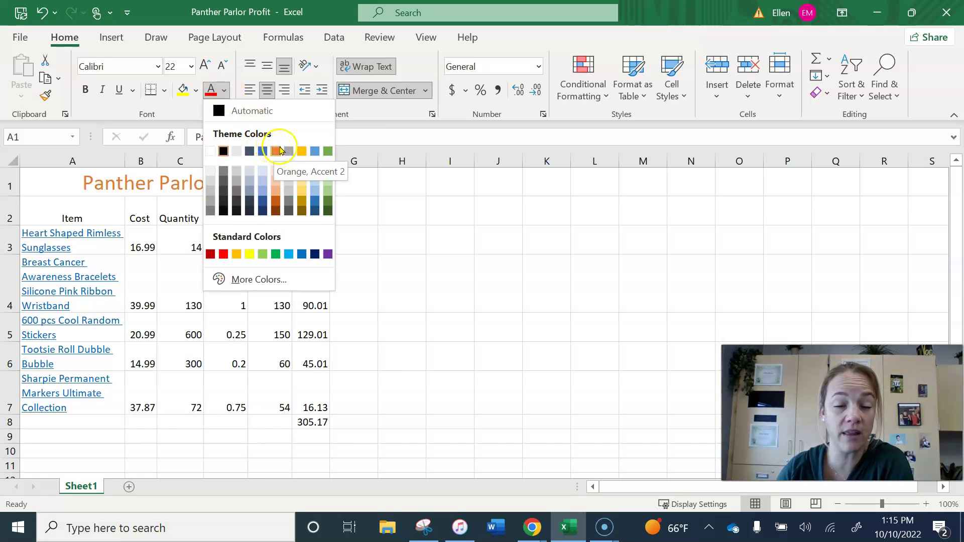
pyautogui.click(432, 299)
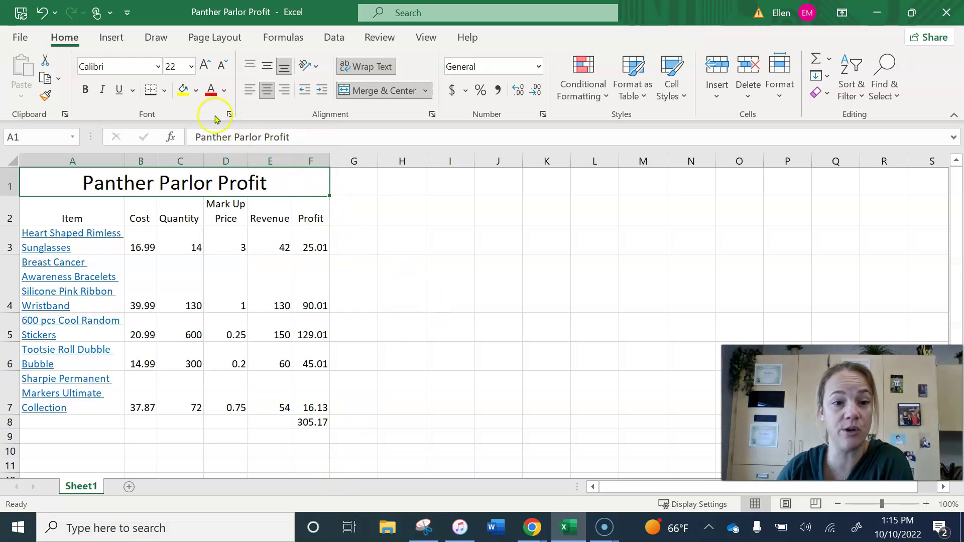
pyautogui.click(197, 92)
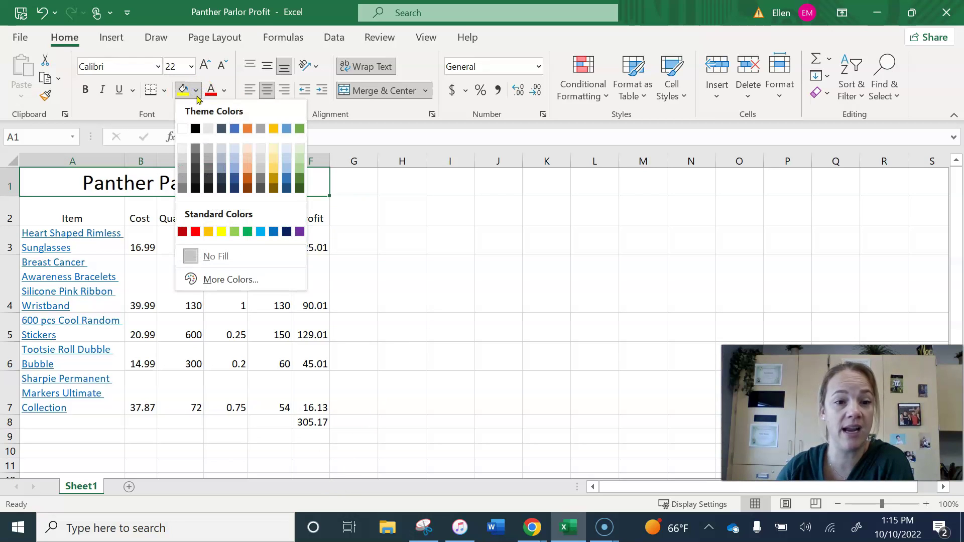
pyautogui.click(274, 148)
pyautogui.click(453, 268)
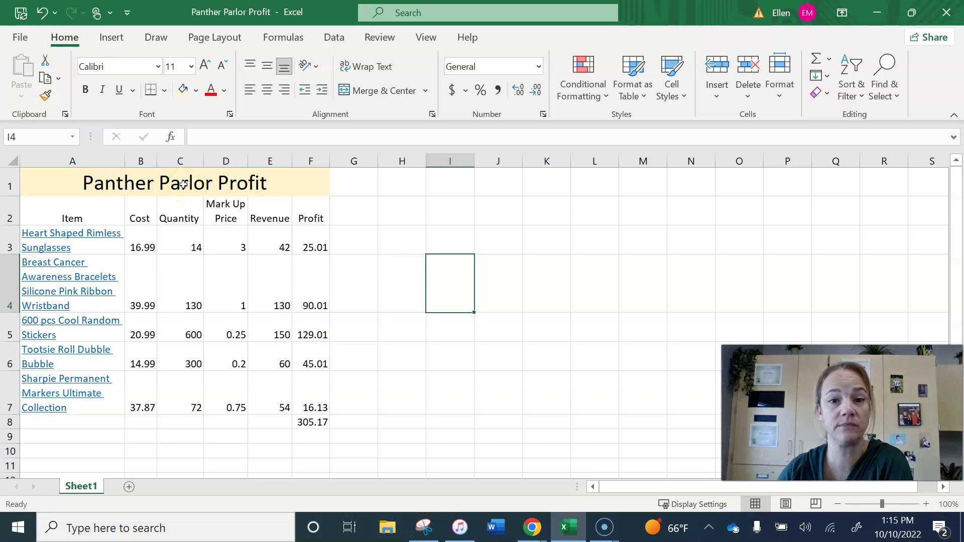
pyautogui.click(461, 231)
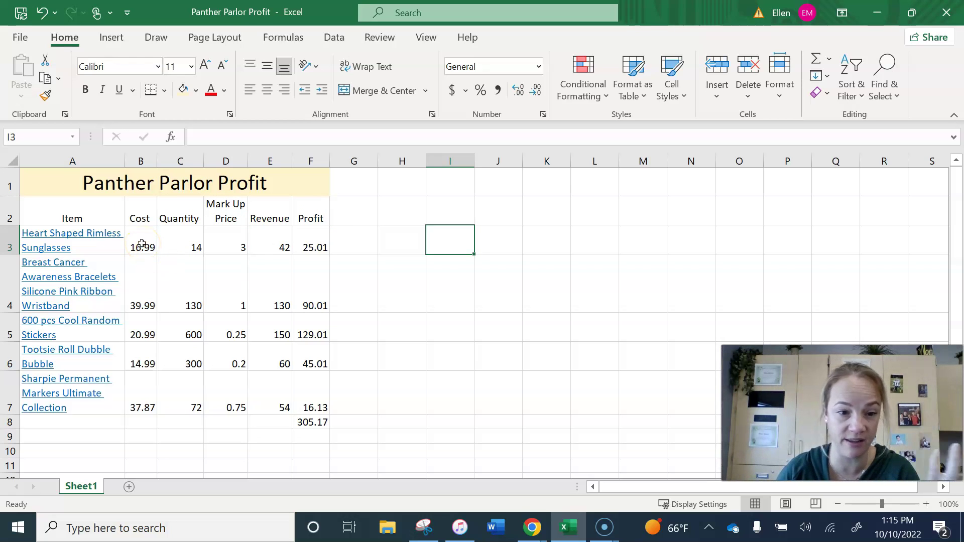
pyautogui.click(185, 240)
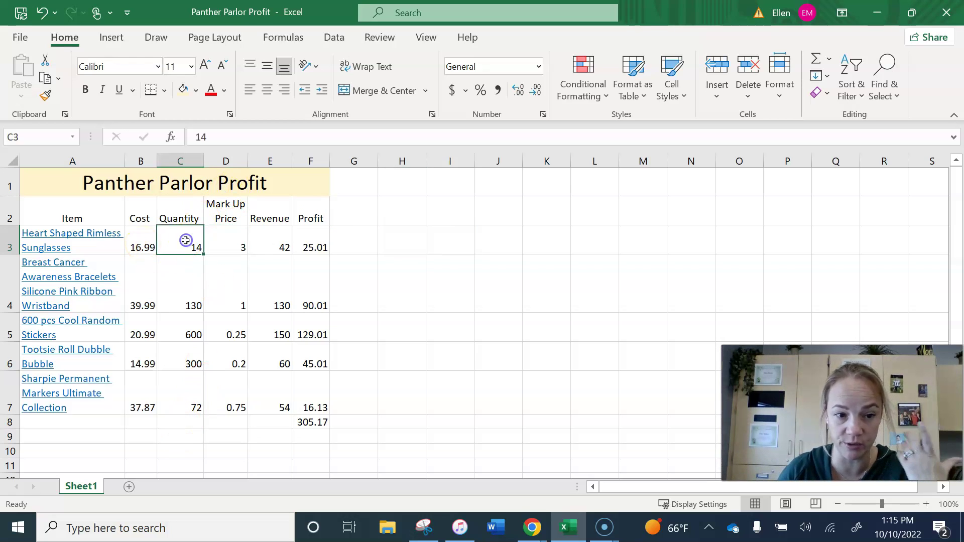
pyautogui.click(417, 300)
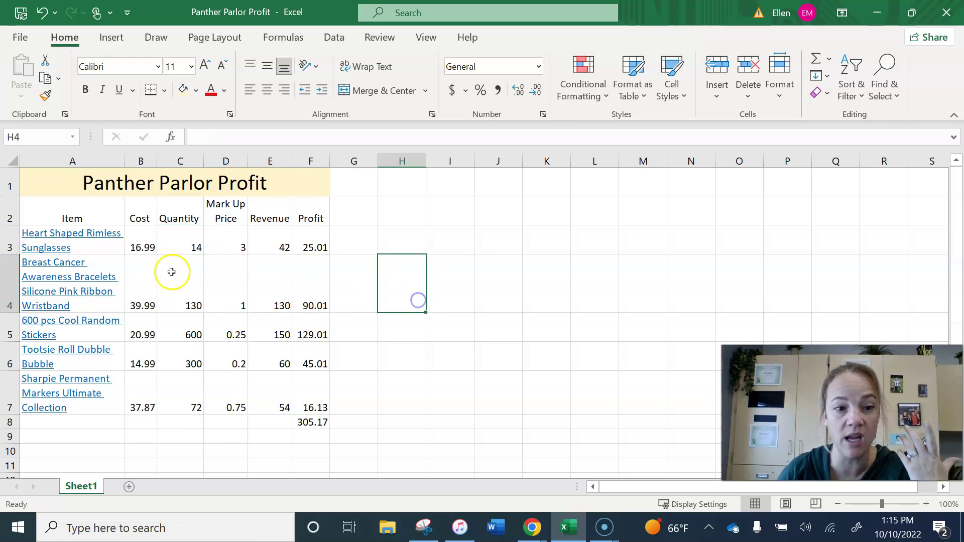
# - Center the sunglasses quantity in cell C3 both vertically and horizontally
pyautogui.click(181, 235)
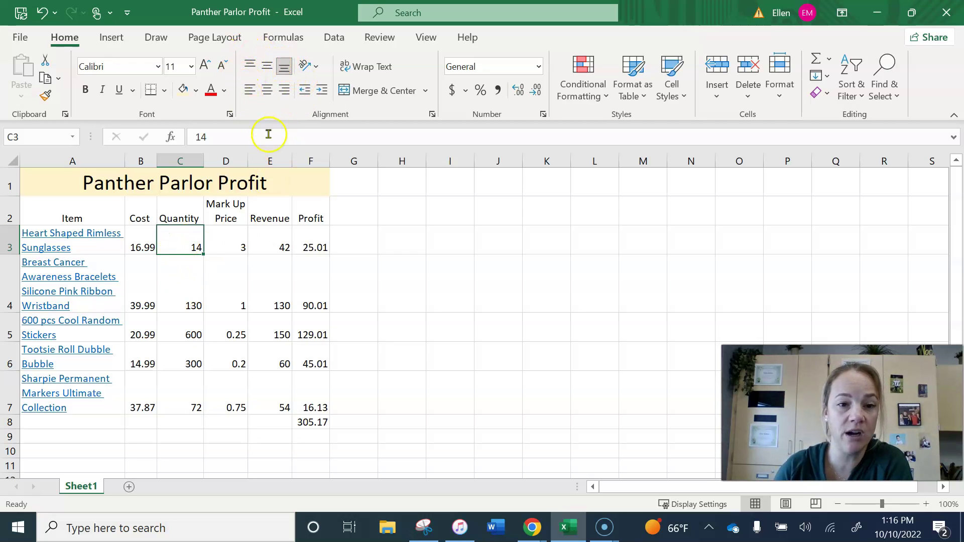
pyautogui.click(267, 65)
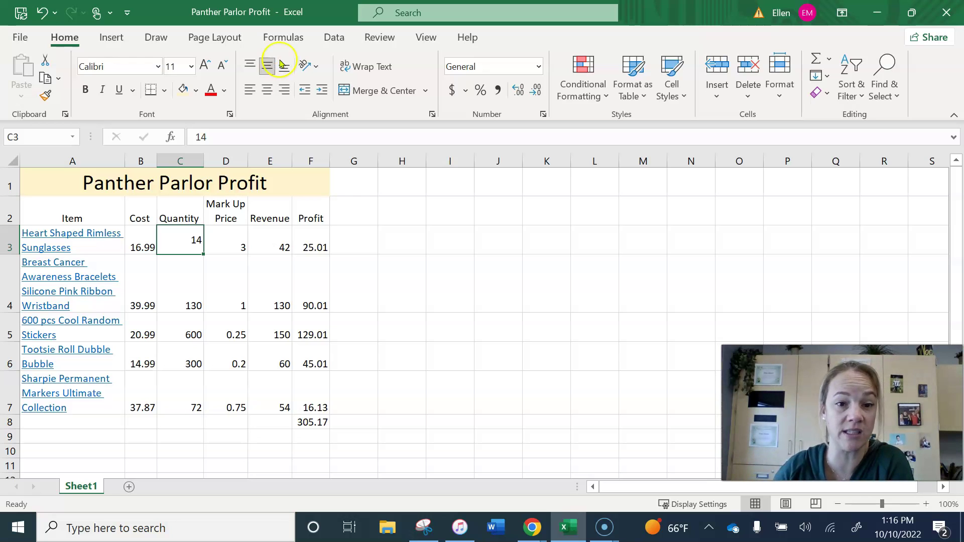
pyautogui.click(266, 91)
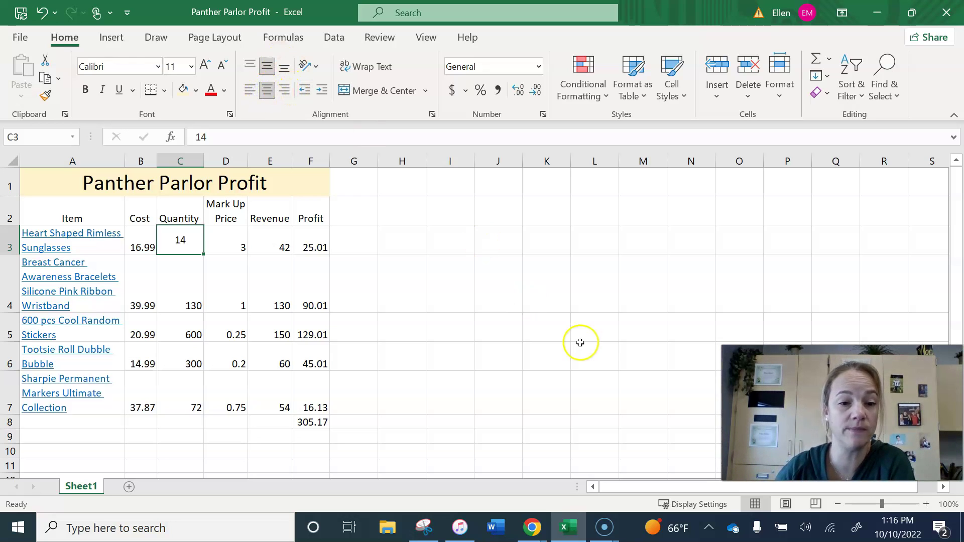
pyautogui.click(555, 333)
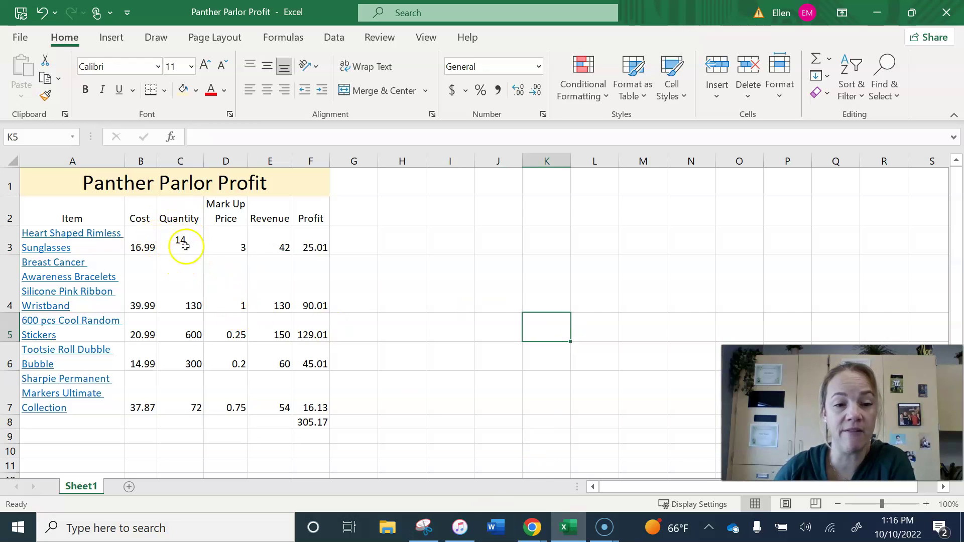
pyautogui.click(447, 294)
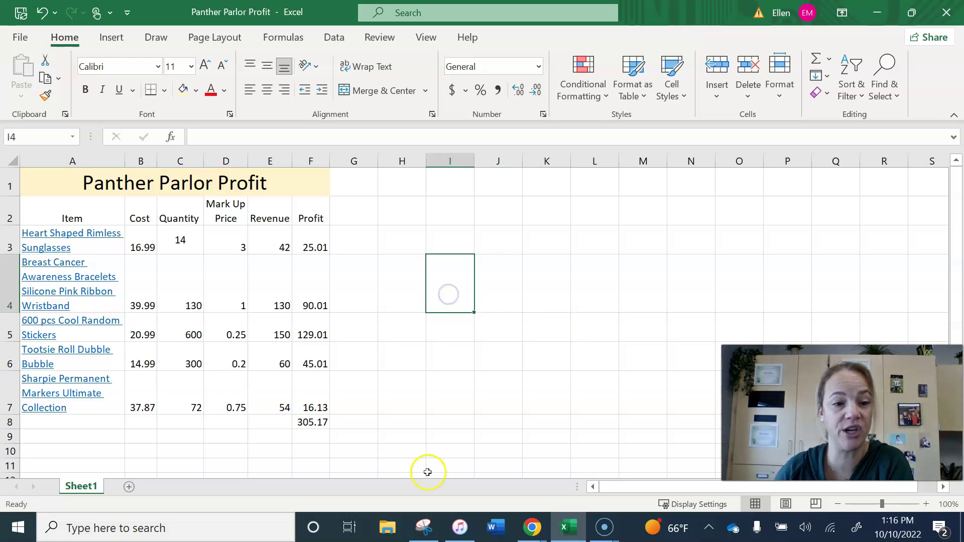
# - Middle-align and center all the numbers in cells B3 through F8
pyautogui.moveTo(141, 240); pyautogui.dragTo(322, 420)
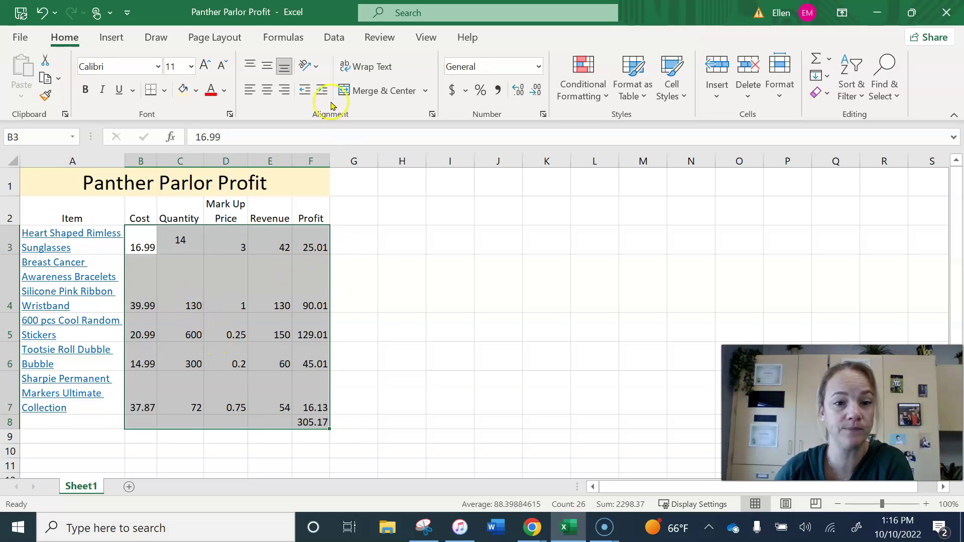
pyautogui.click(266, 65)
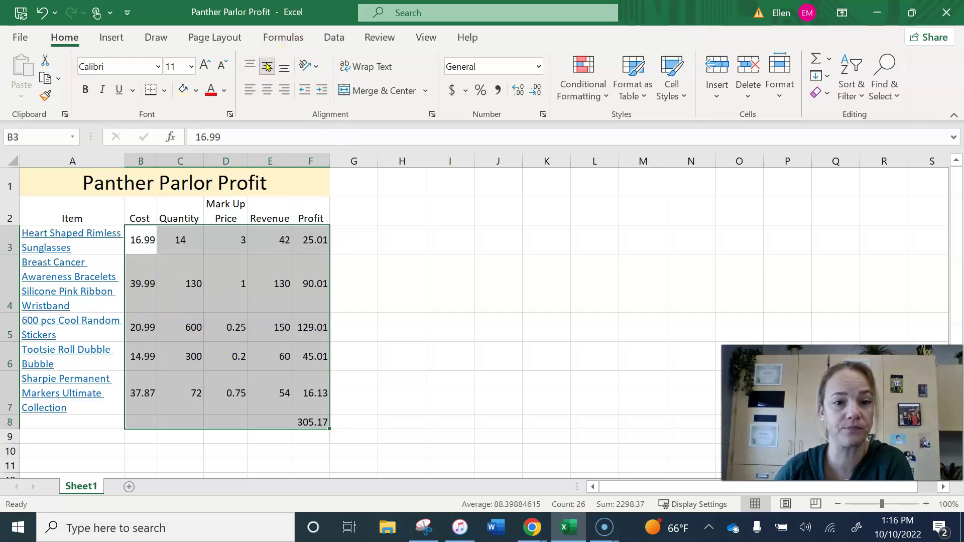
pyautogui.click(268, 89)
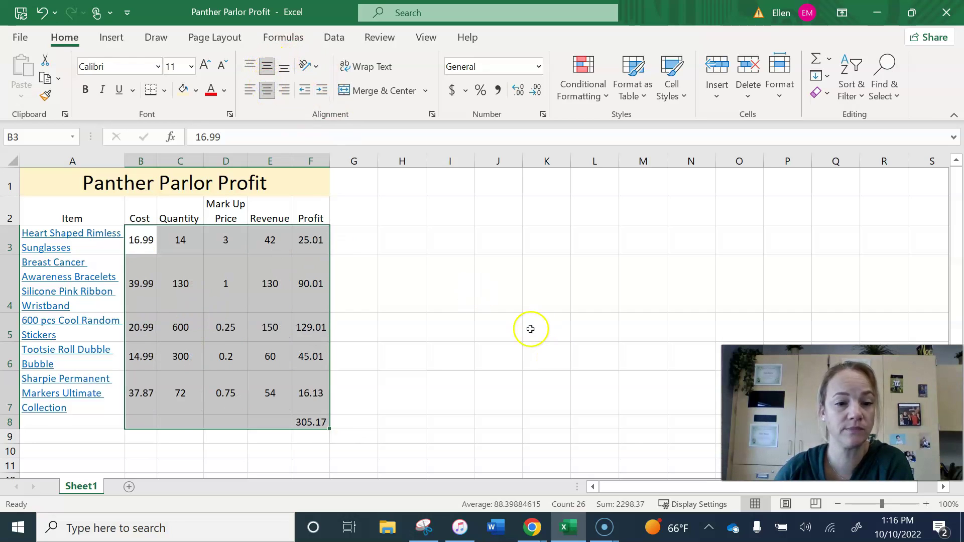
pyautogui.moveTo(520, 327); pyautogui.dragTo(534, 328)
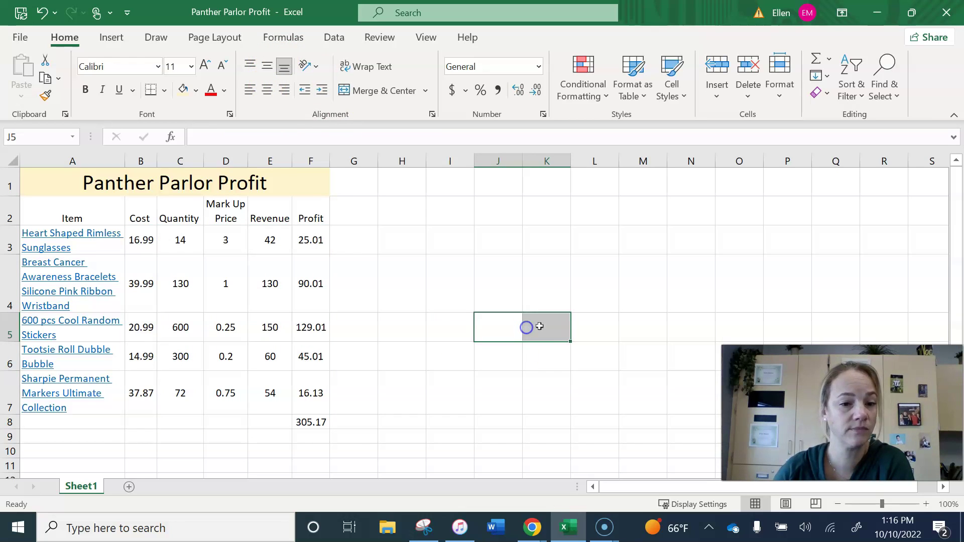
pyautogui.click(426, 363)
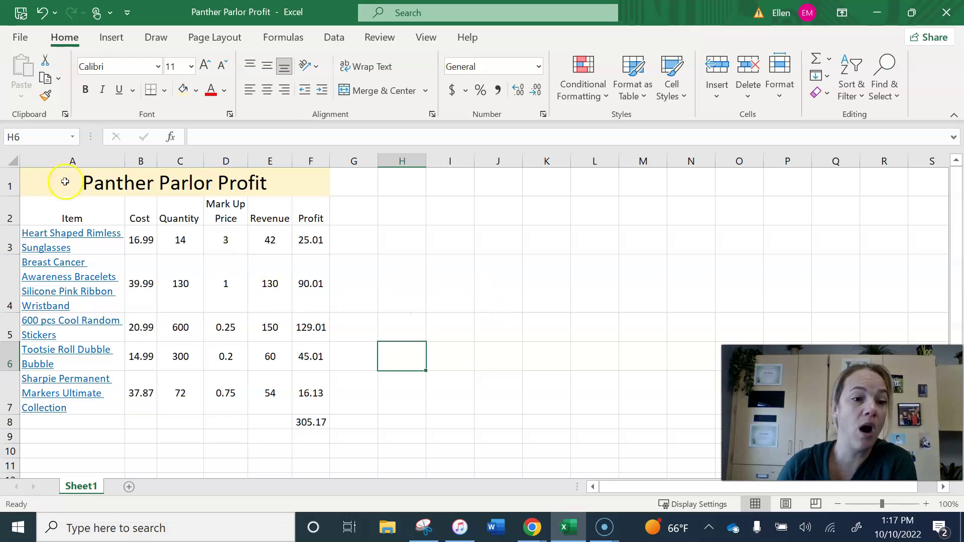
# - Apply All Borders to the whole table, from the title in row 1 through the total in row 8
pyautogui.click(10, 157)
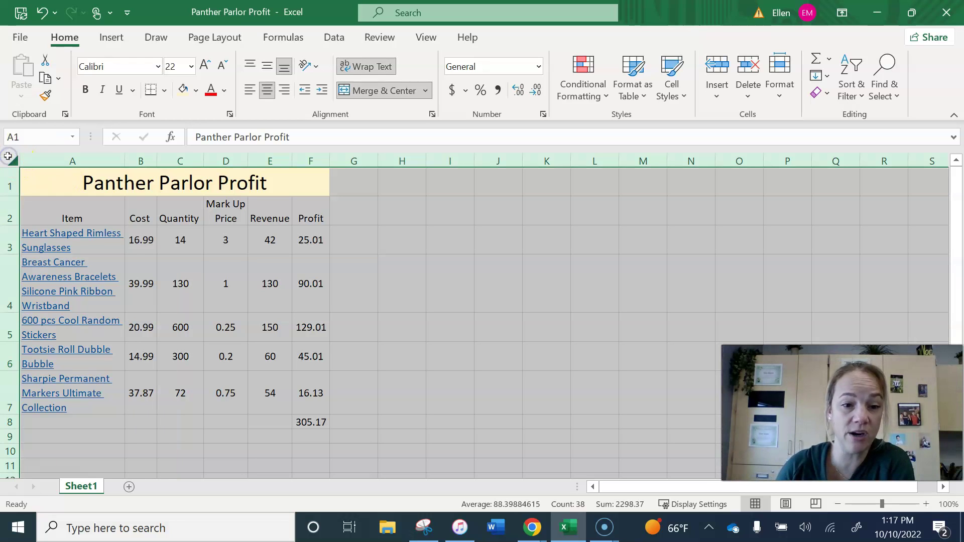
pyautogui.click(595, 358)
pyautogui.moveTo(63, 180); pyautogui.dragTo(103, 422)
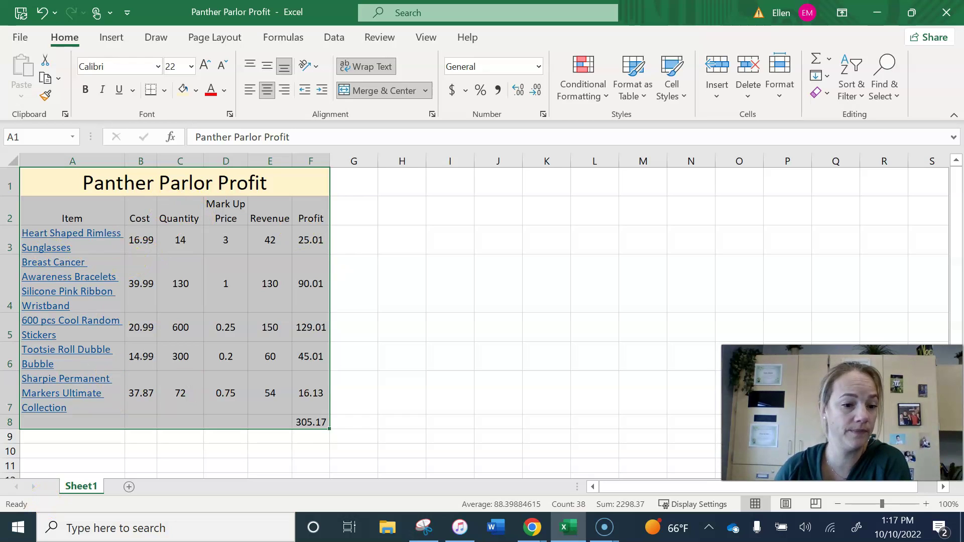
pyautogui.click(148, 89)
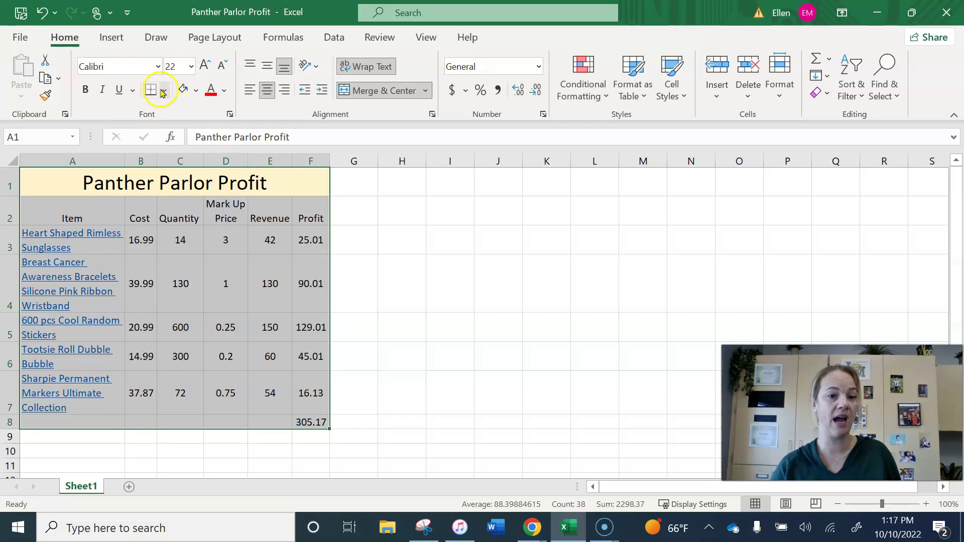
pyautogui.click(165, 91)
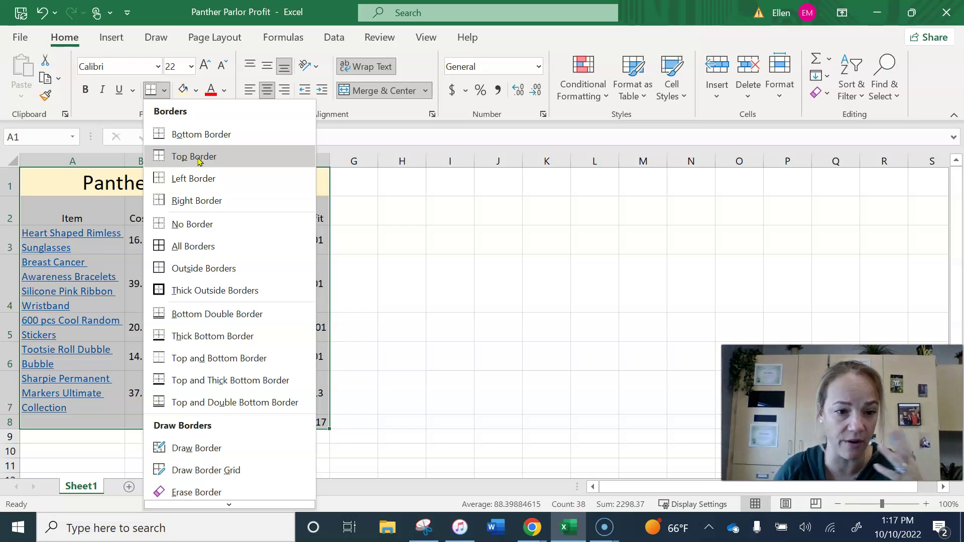
pyautogui.click(196, 244)
pyautogui.click(443, 295)
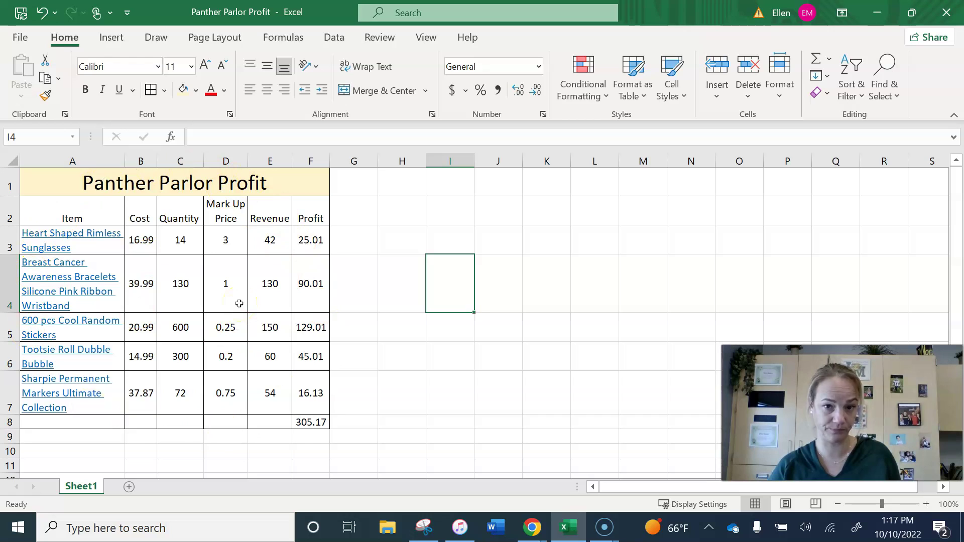
pyautogui.click(232, 320)
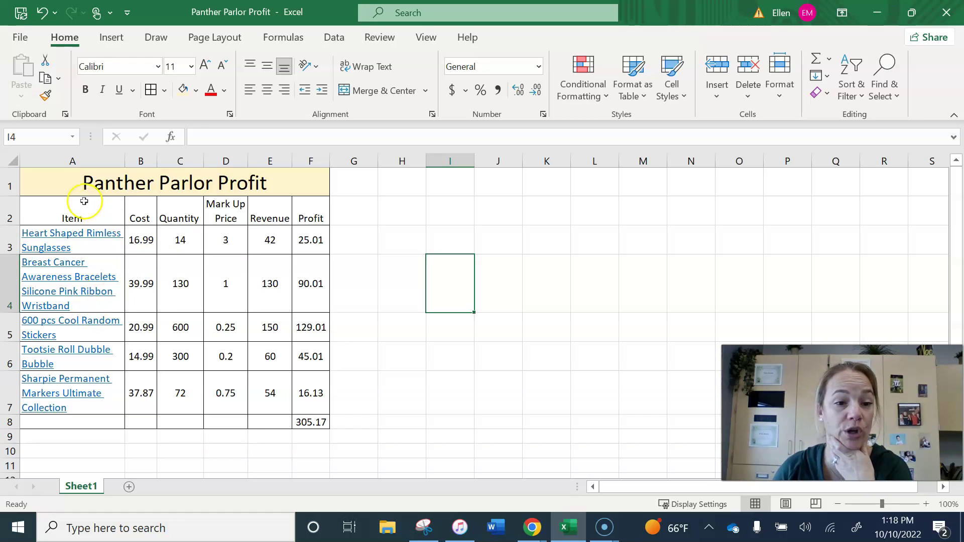
pyautogui.click(90, 210)
pyautogui.moveTo(90, 211); pyautogui.dragTo(312, 215)
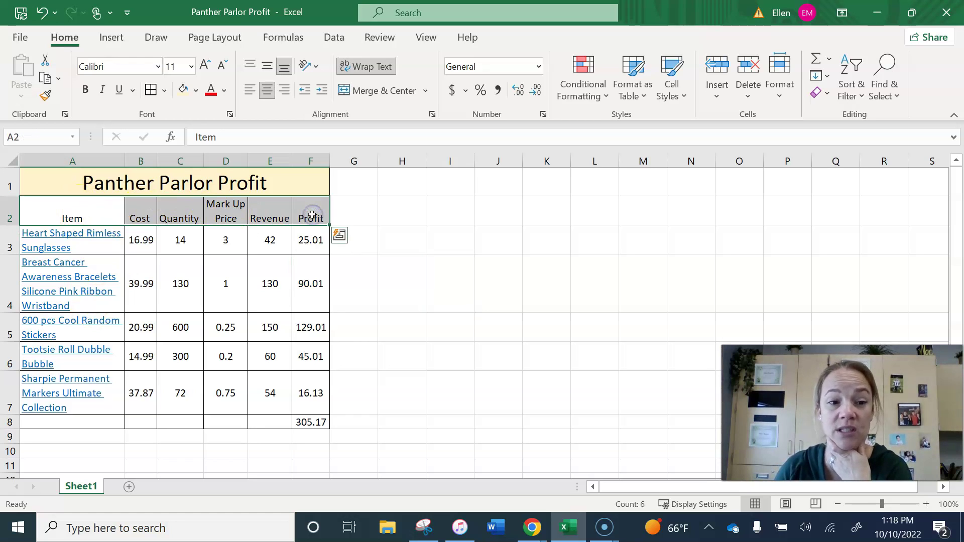
pyautogui.click(484, 294)
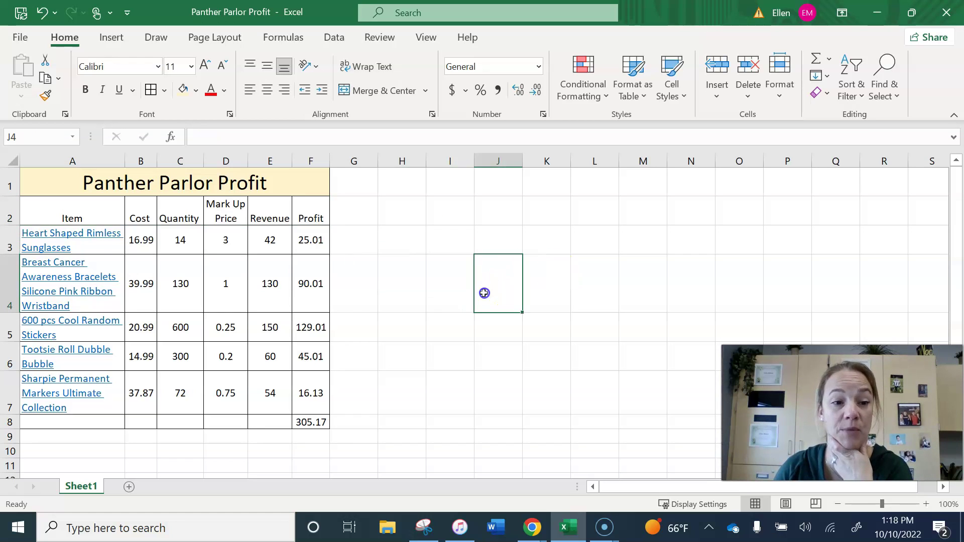
pyautogui.click(69, 208)
pyautogui.moveTo(65, 226); pyautogui.dragTo(52, 416)
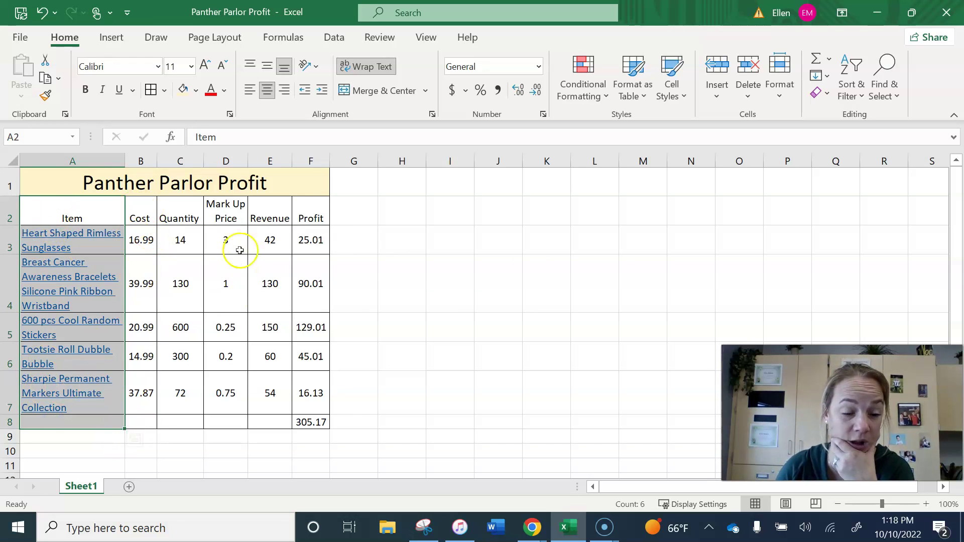
pyautogui.click(609, 295)
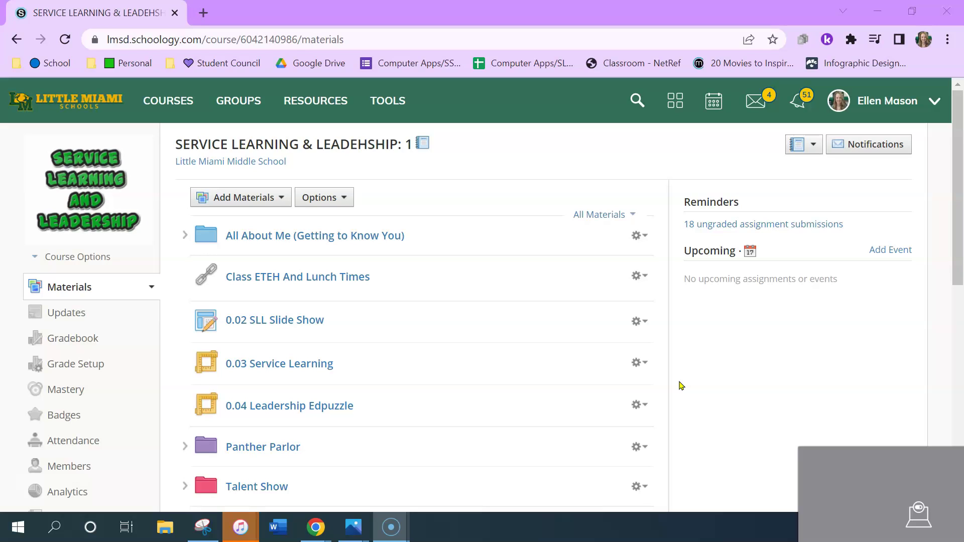
# - In the Schoology course in Chrome, open the "Determining Panther Parlor Profit" assignment from the Panther Parlor folder
pyautogui.click(682, 386)
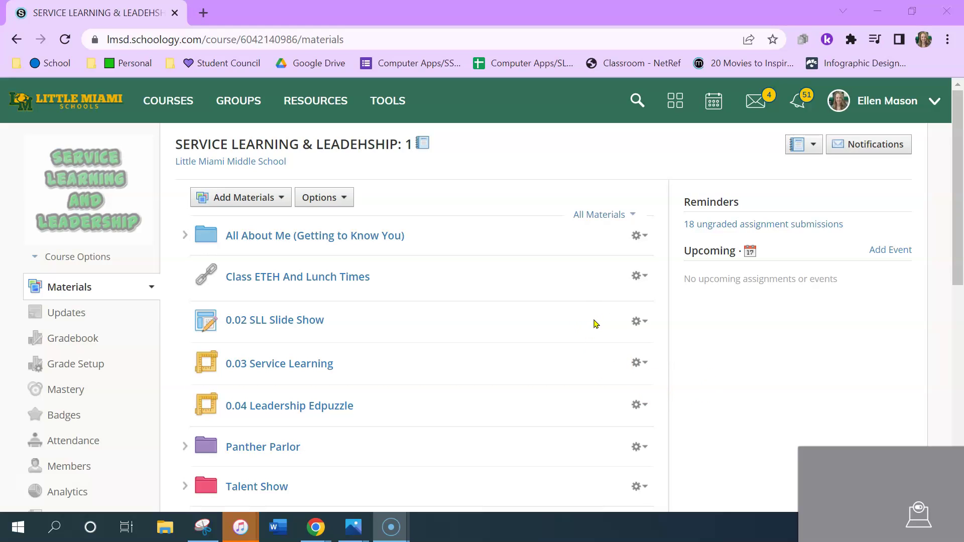
pyautogui.moveTo(596, 324); pyautogui.dragTo(600, 348)
pyautogui.scroll(-5, 601, 346)
pyautogui.scroll(3, 504, 370)
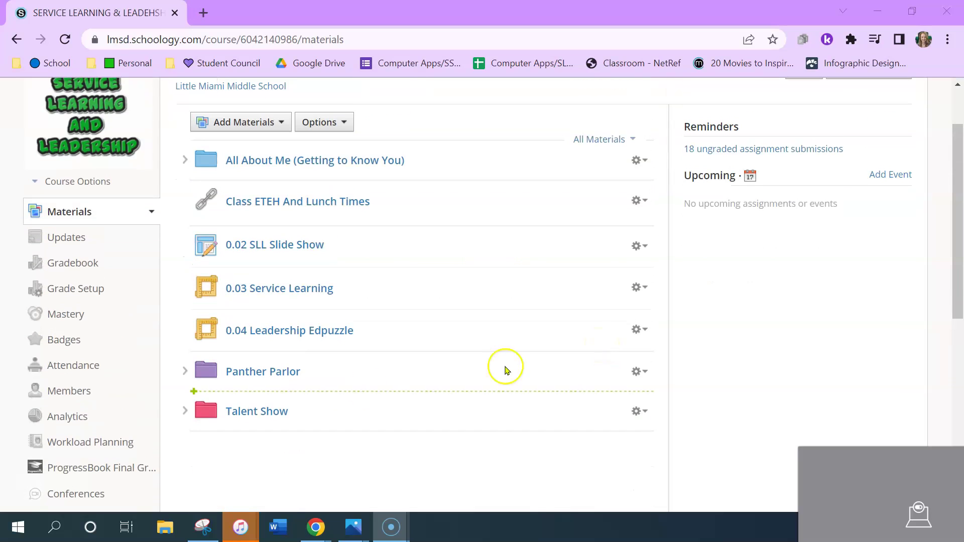
pyautogui.click(260, 372)
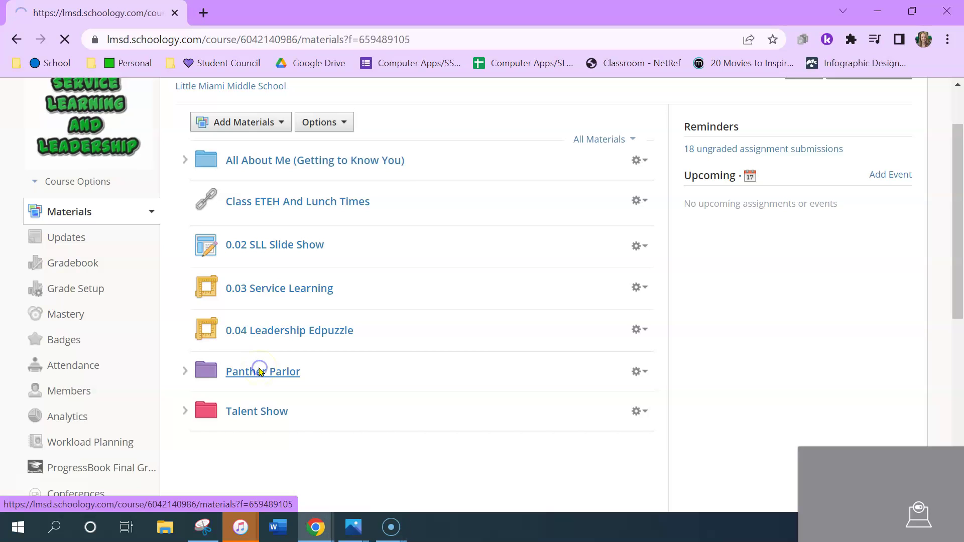
pyautogui.click(365, 301)
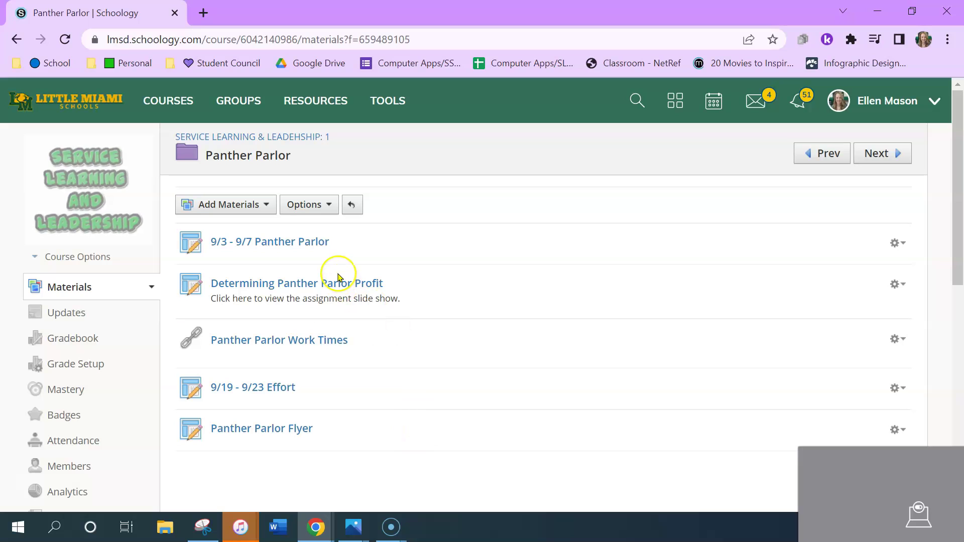
pyautogui.click(340, 284)
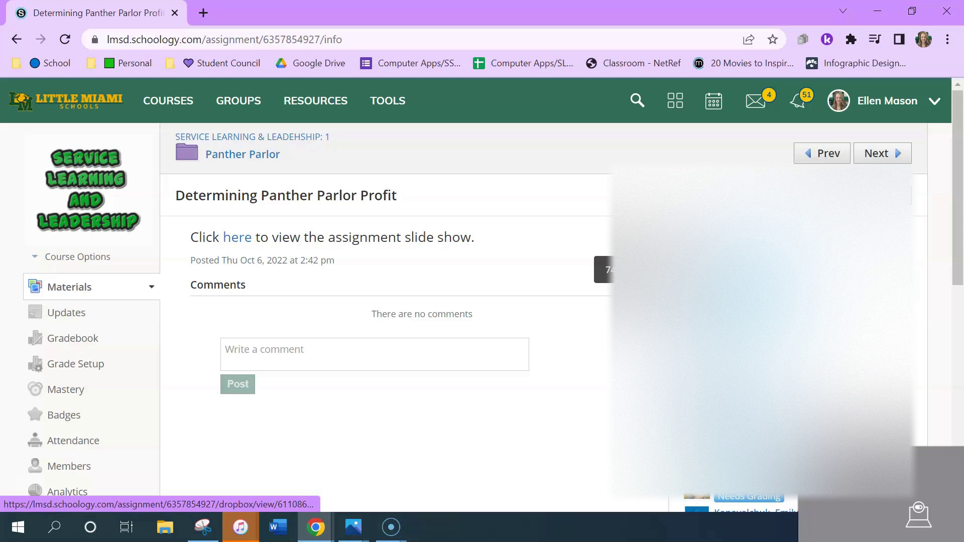
# - On the Service Learning & Leadership course's Updates page, attach the Panther Parlor Profit workbook from the school OneDrive folder to a new update
pyautogui.click(75, 293)
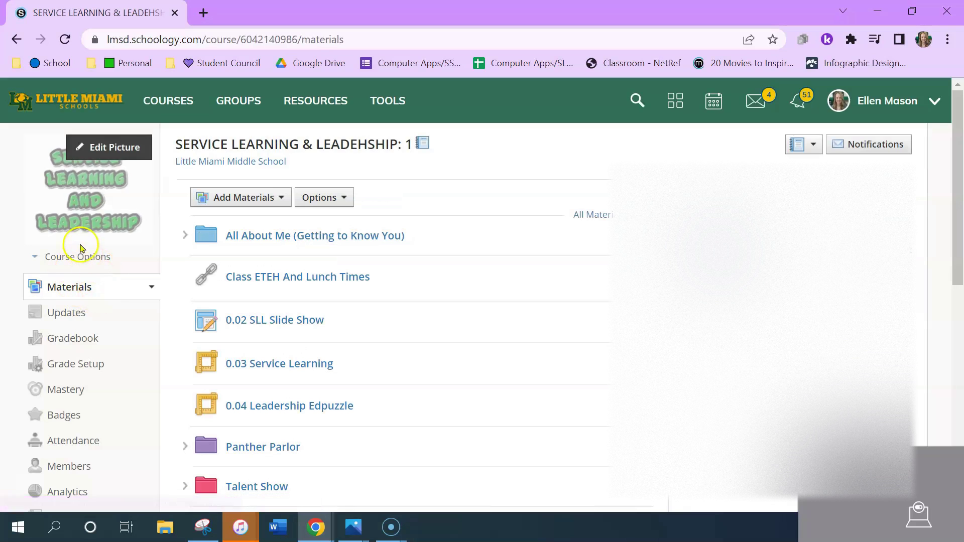
pyautogui.click(72, 312)
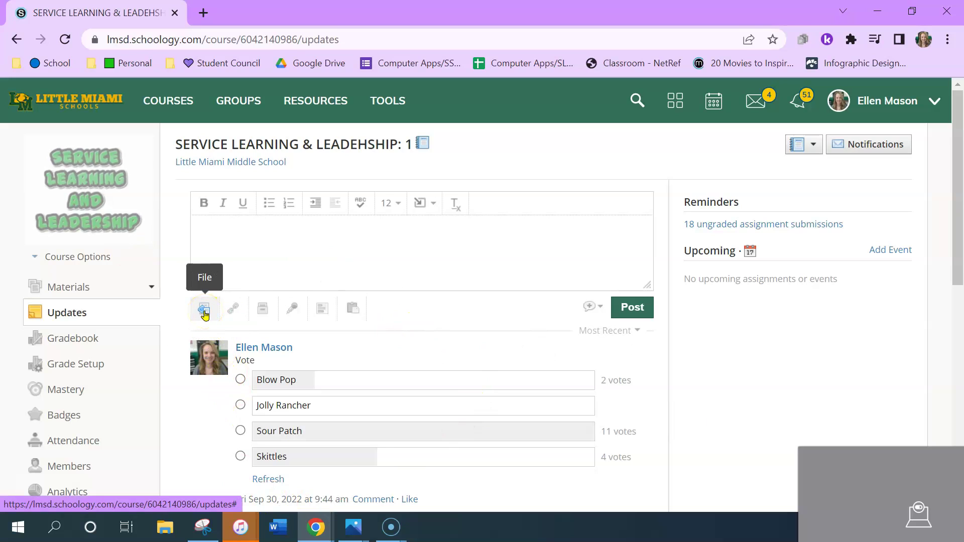
pyautogui.click(205, 314)
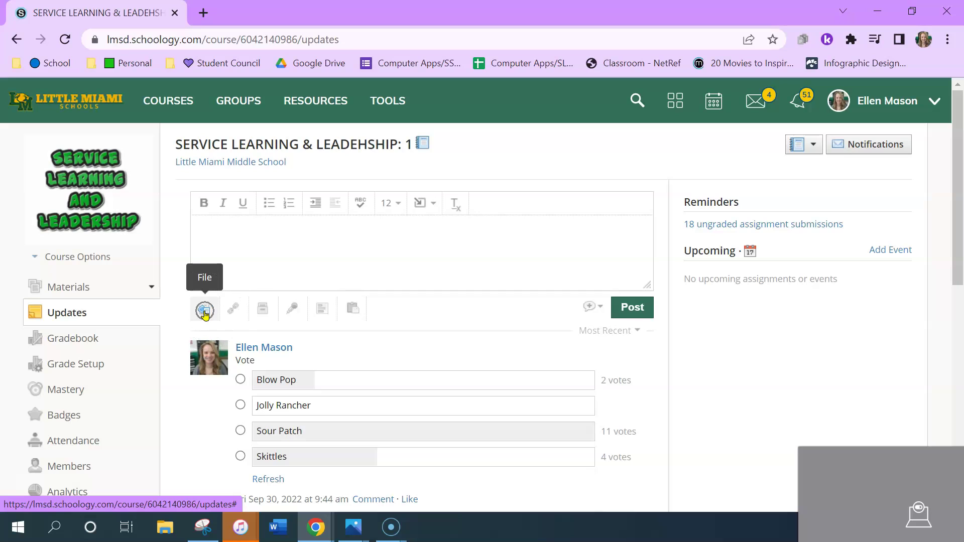
pyautogui.click(205, 315)
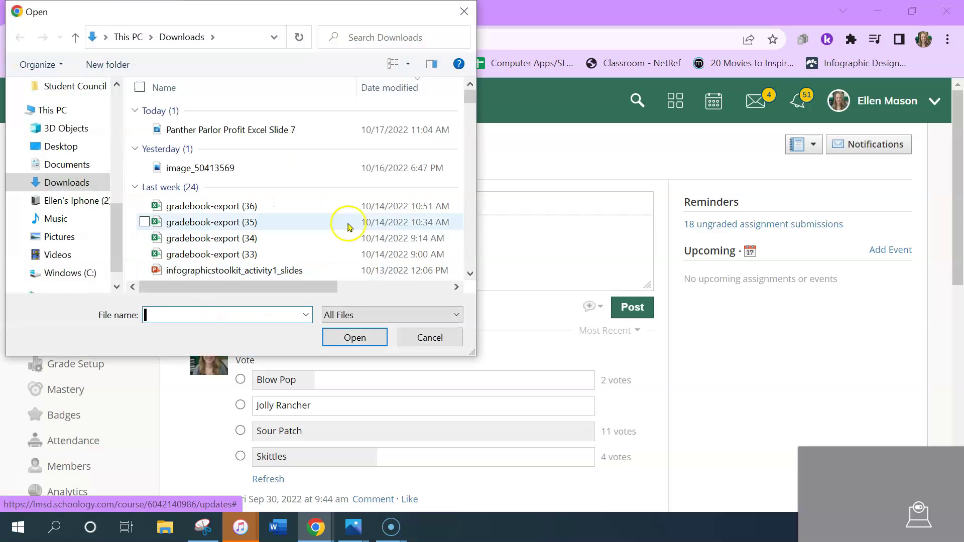
pyautogui.scroll(5, 60, 181)
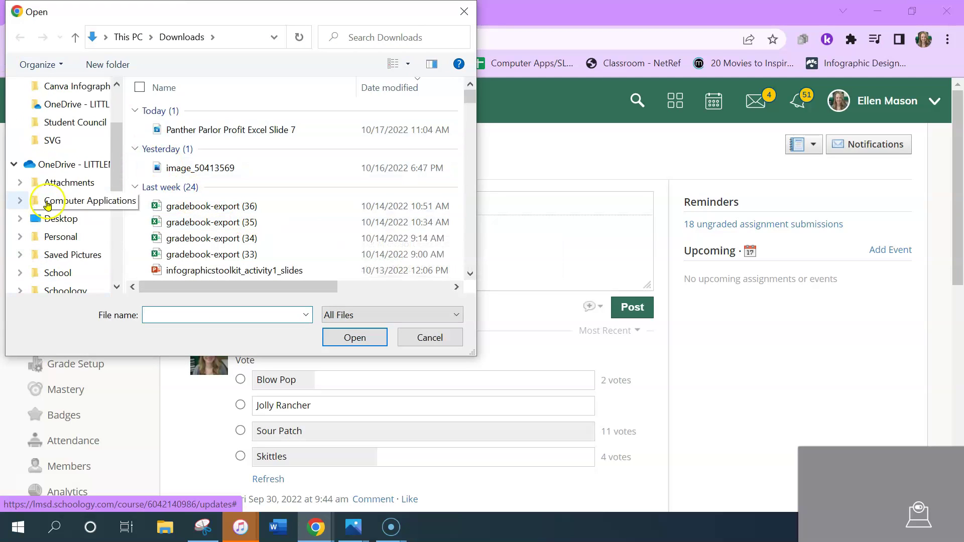
pyautogui.click(86, 163)
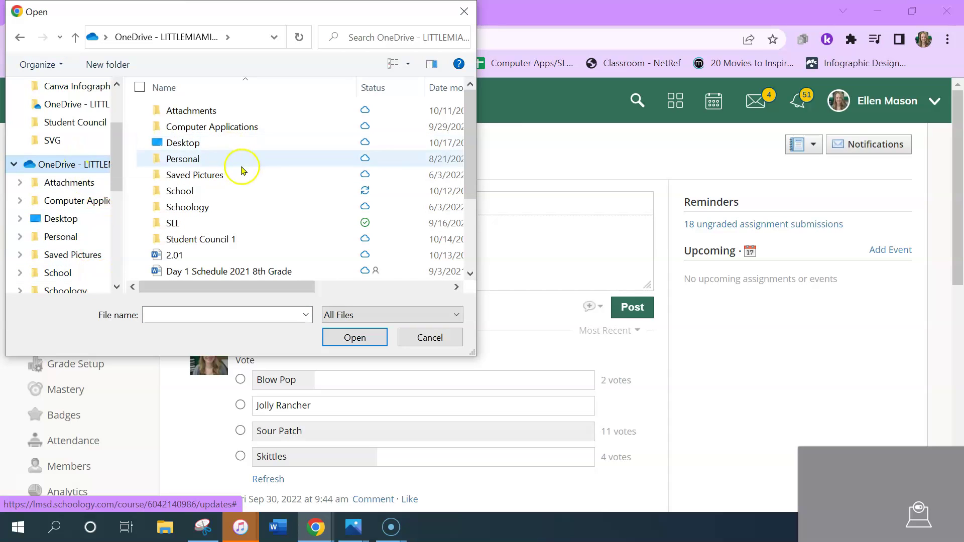
pyautogui.scroll(-3, 244, 171)
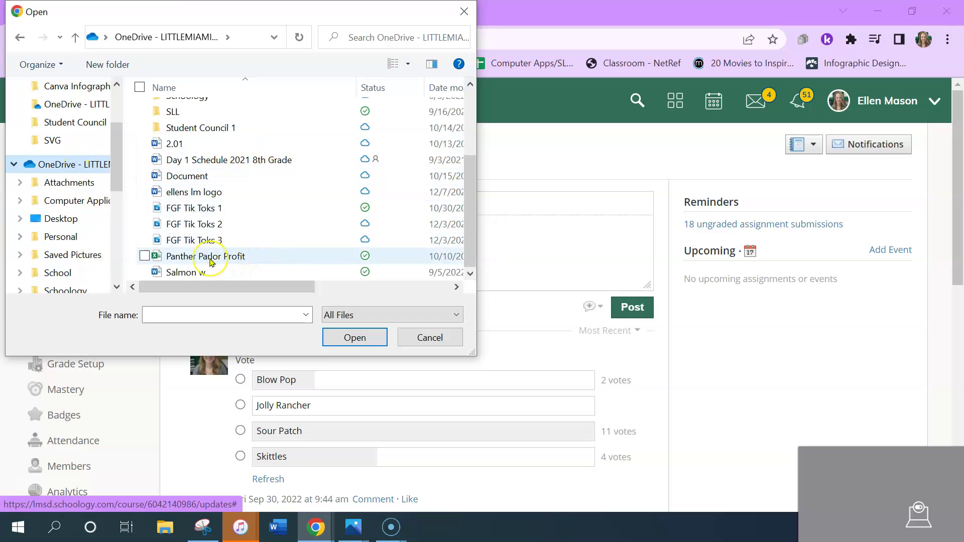
pyautogui.click(211, 259)
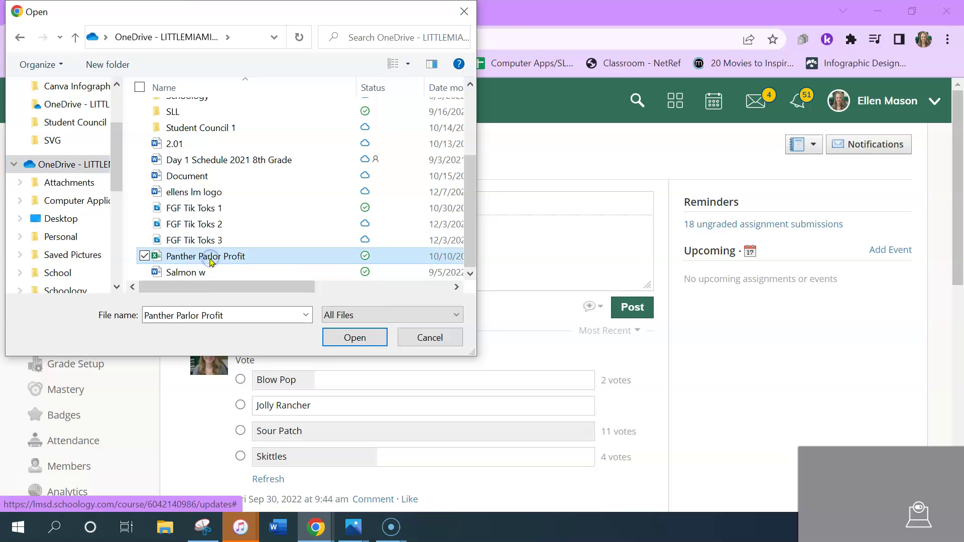
pyautogui.click(366, 339)
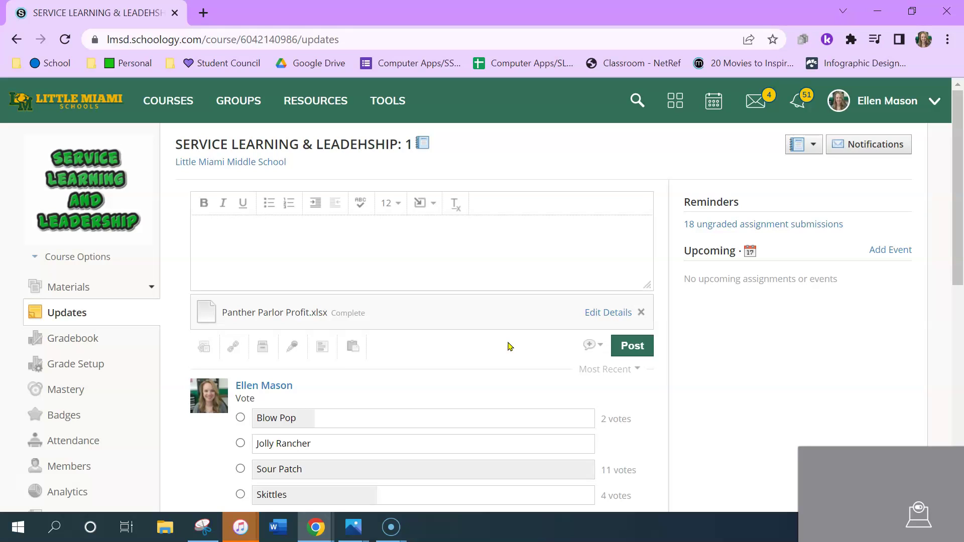
pyautogui.click(511, 345)
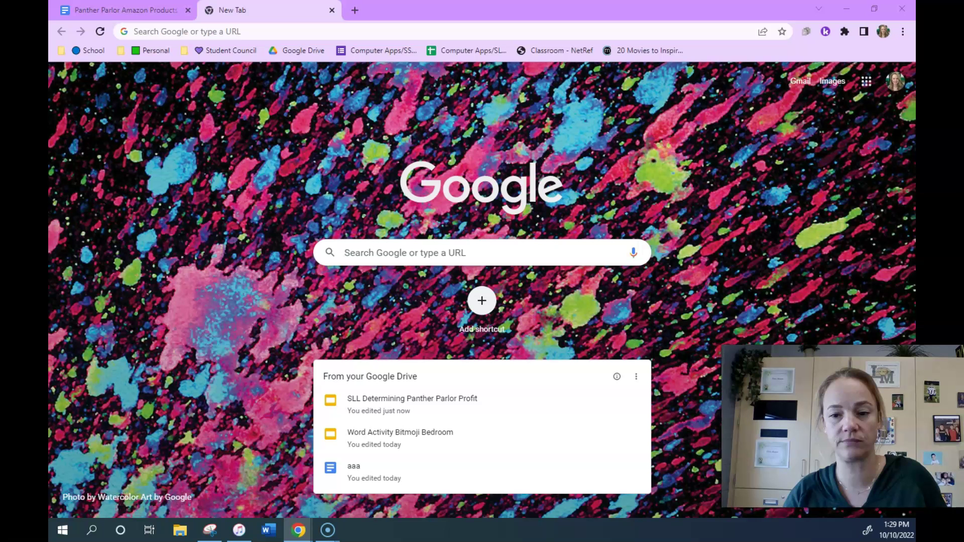